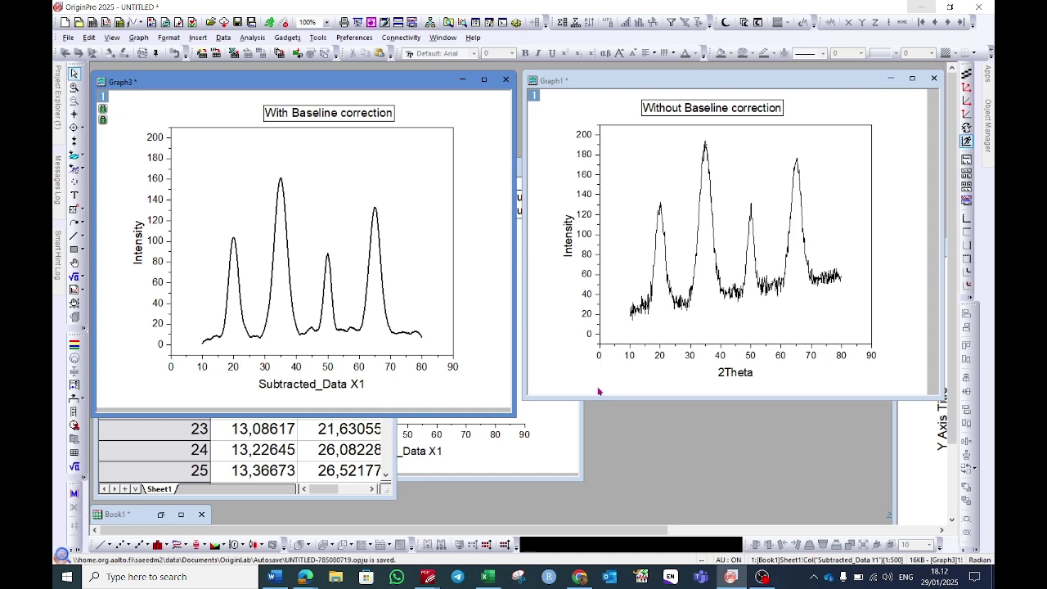
Bring the uncorrected XRD spectrum graph to the front
click(646, 87)
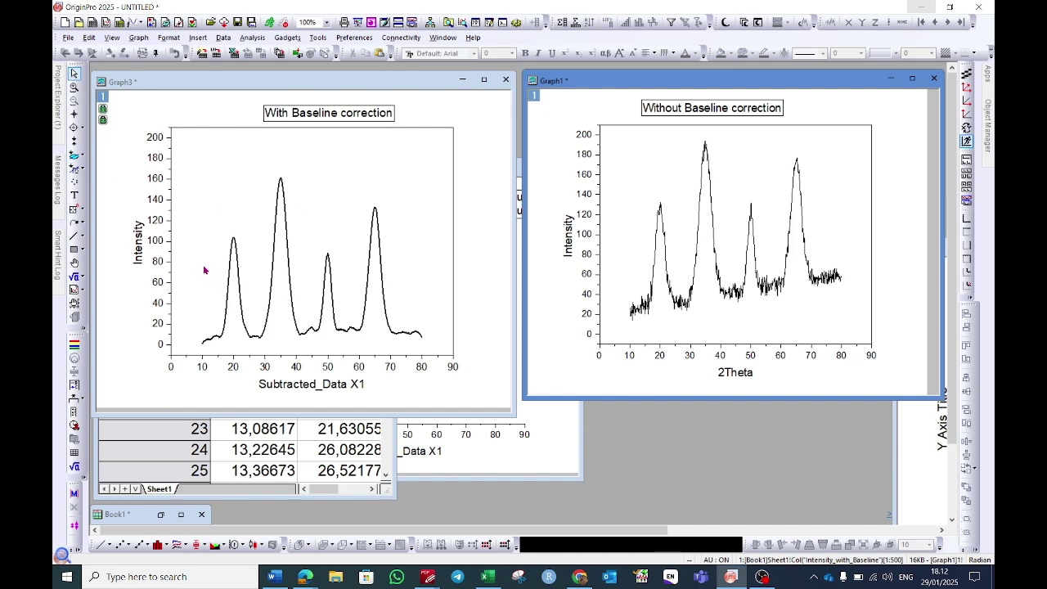
Plot all Book2 Intensity vs 2Theta data as a new line graph, Graph5
click(462, 79)
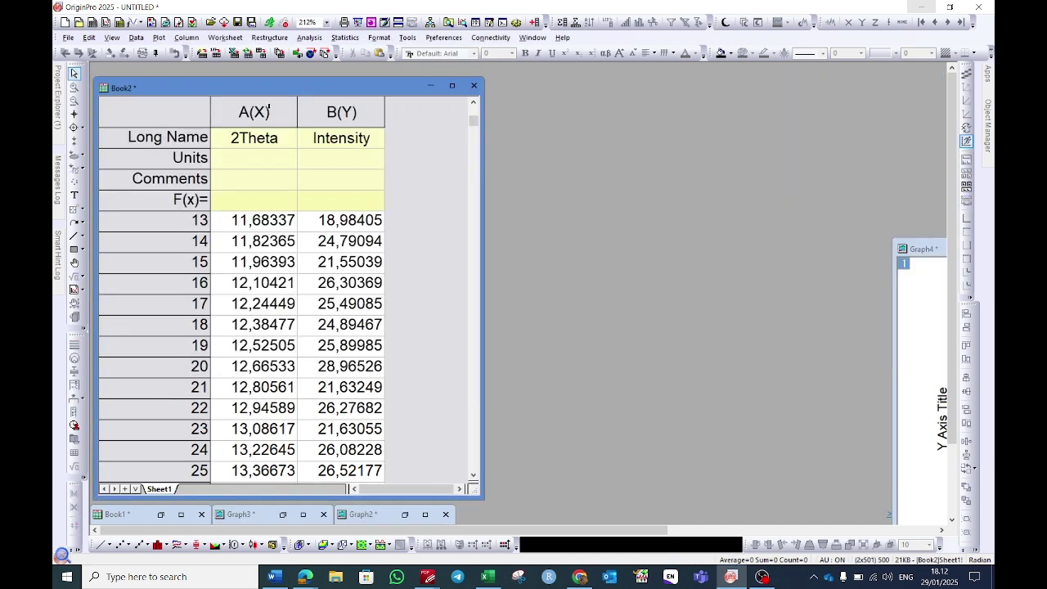
key(ctrl+a)
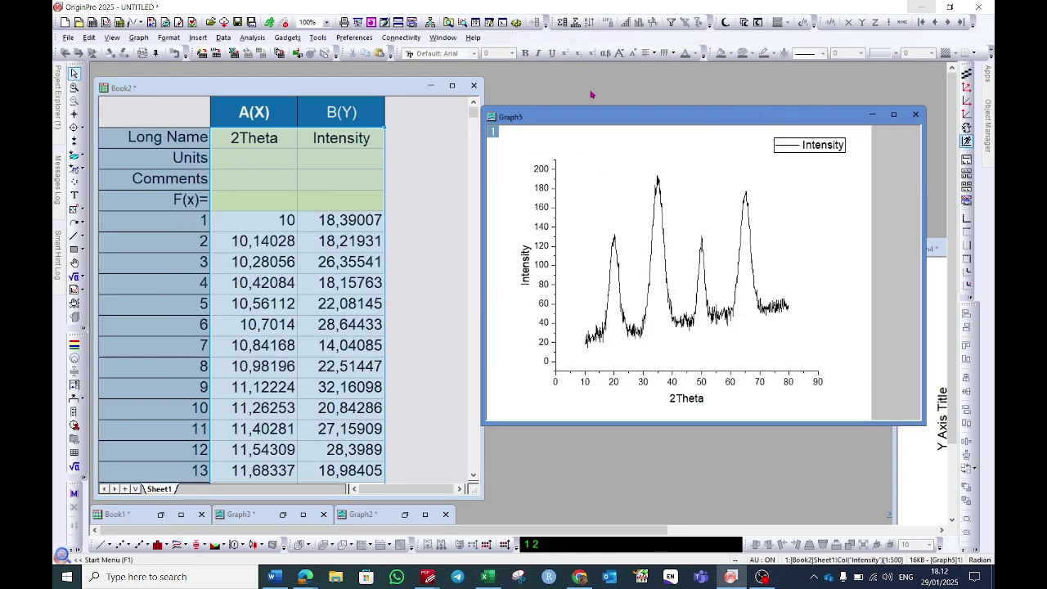
click(252, 38)
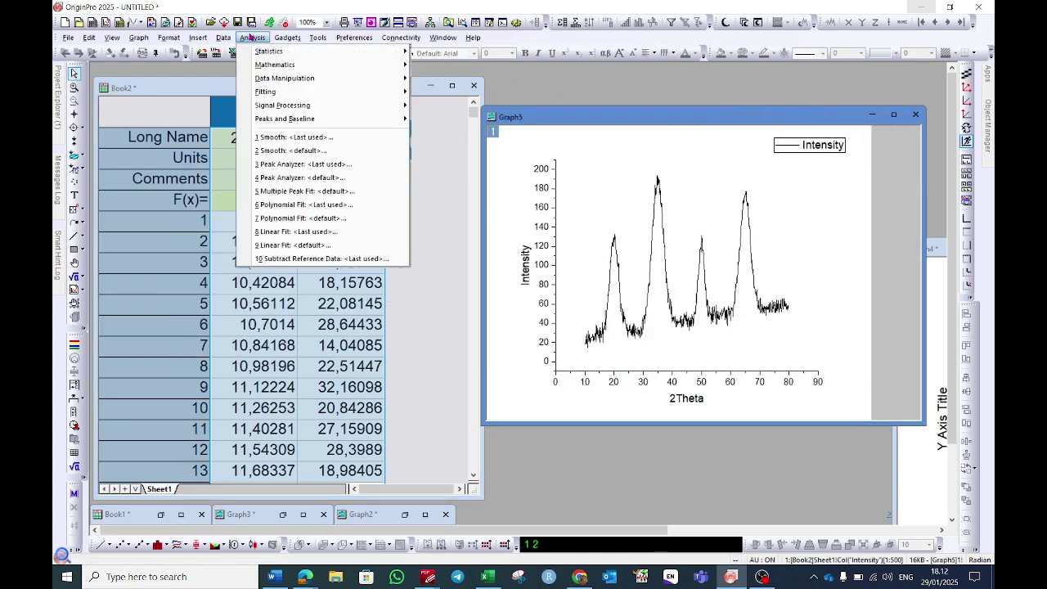
Start the Peak Analyzer on the Intensity curve with the goal Subtract Baseline
mouse_move(347, 123)
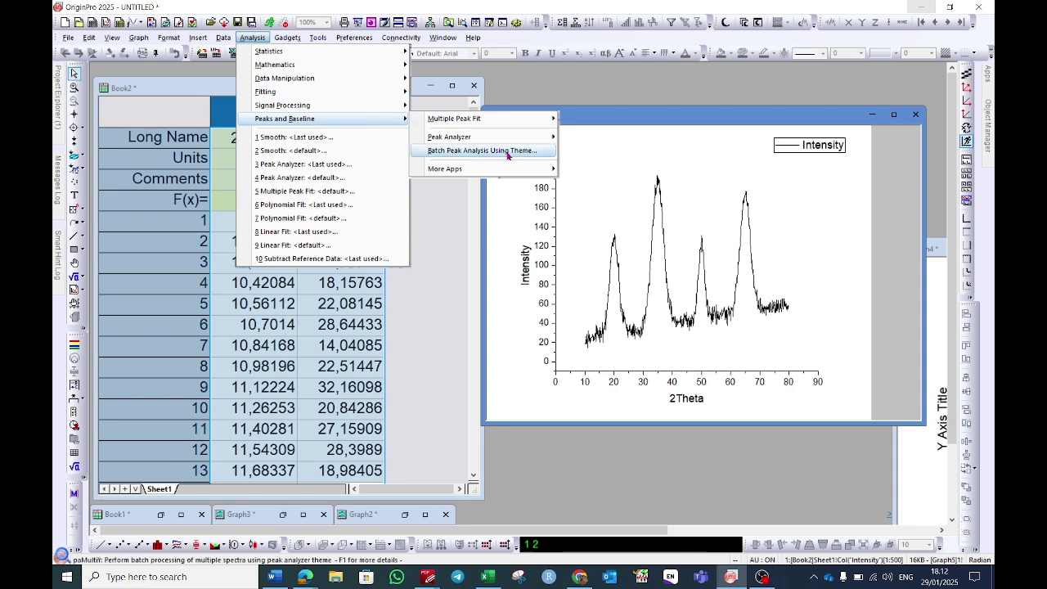
mouse_move(446, 136)
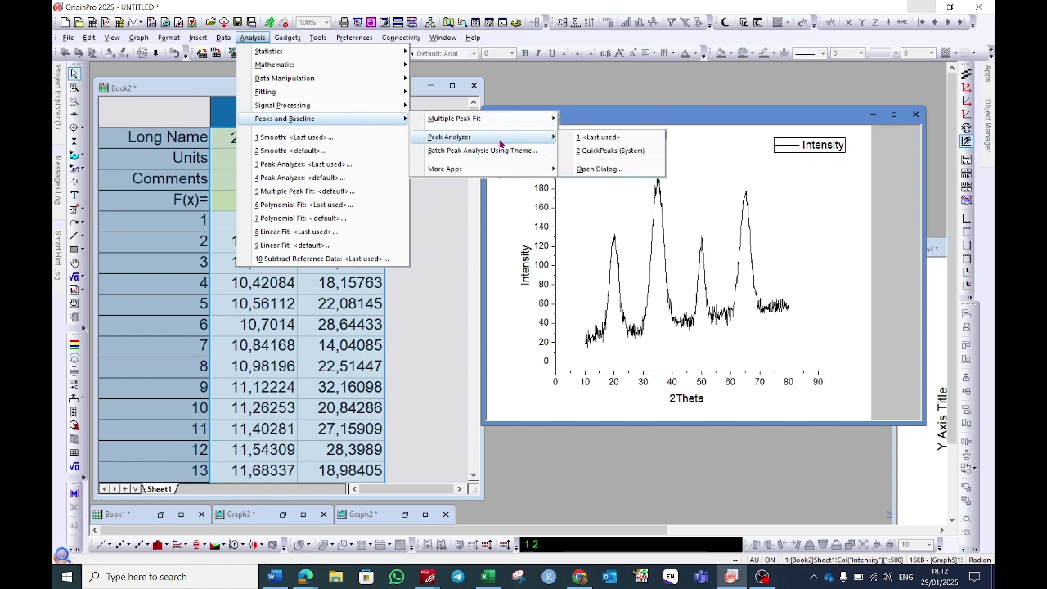
click(615, 170)
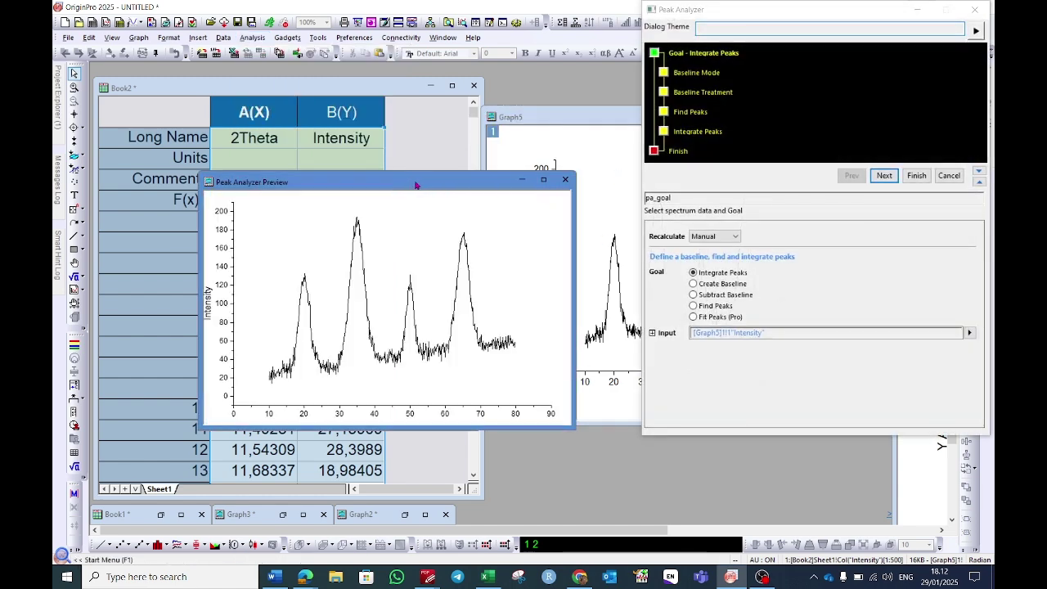
drag(416, 185, 345, 101)
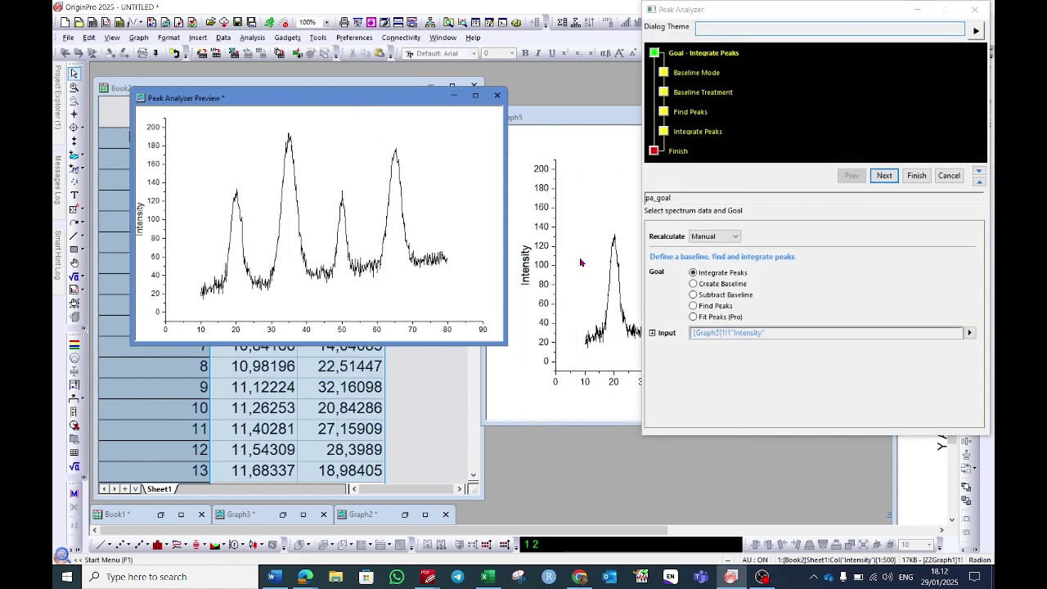
click(694, 295)
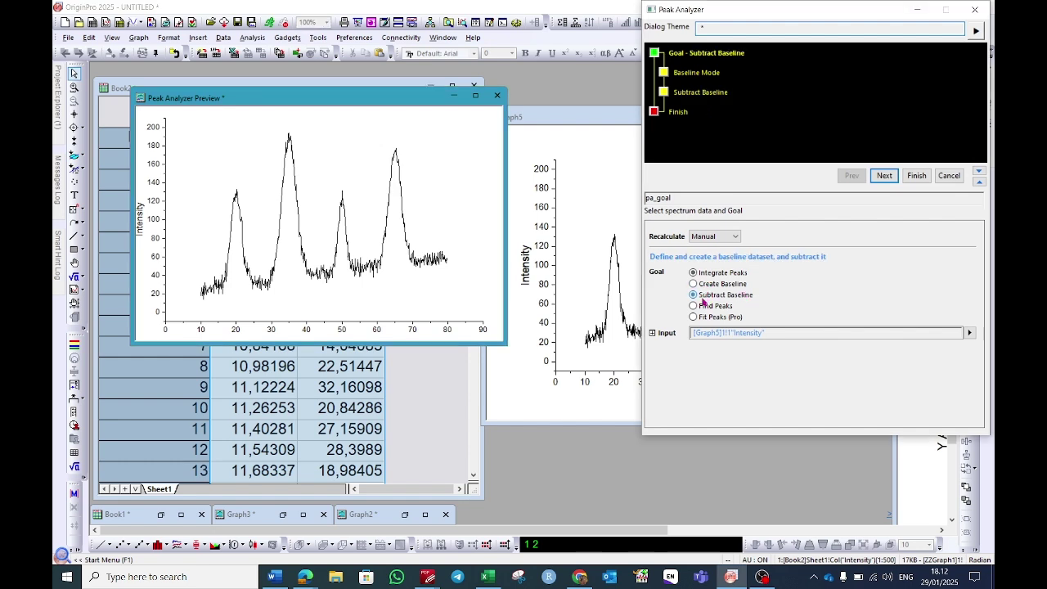
click(884, 175)
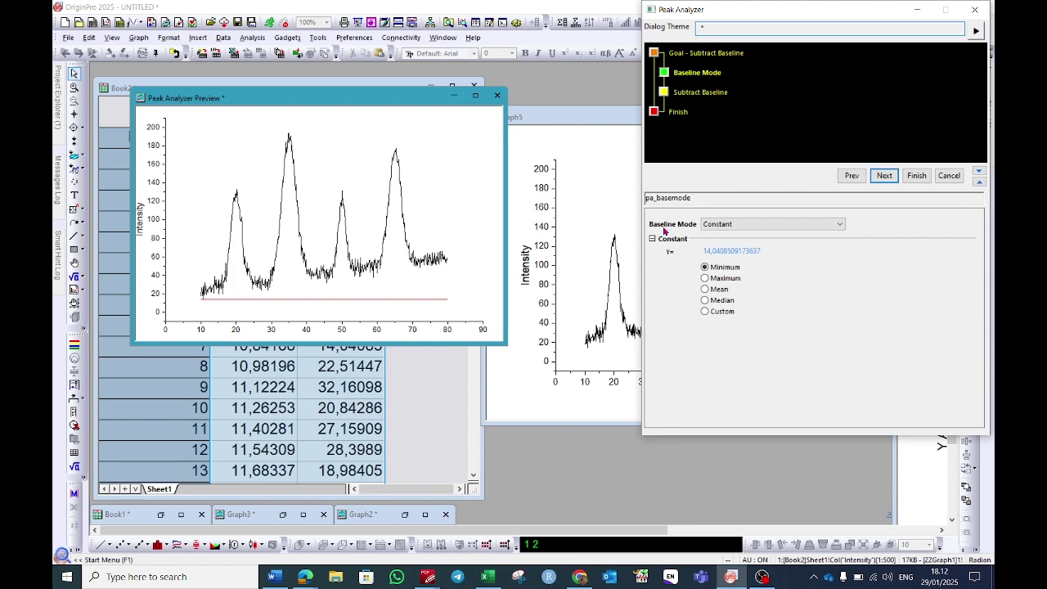
Choose User Defined as the baseline mode and reach the Create Baseline step
click(736, 224)
click(720, 246)
click(884, 175)
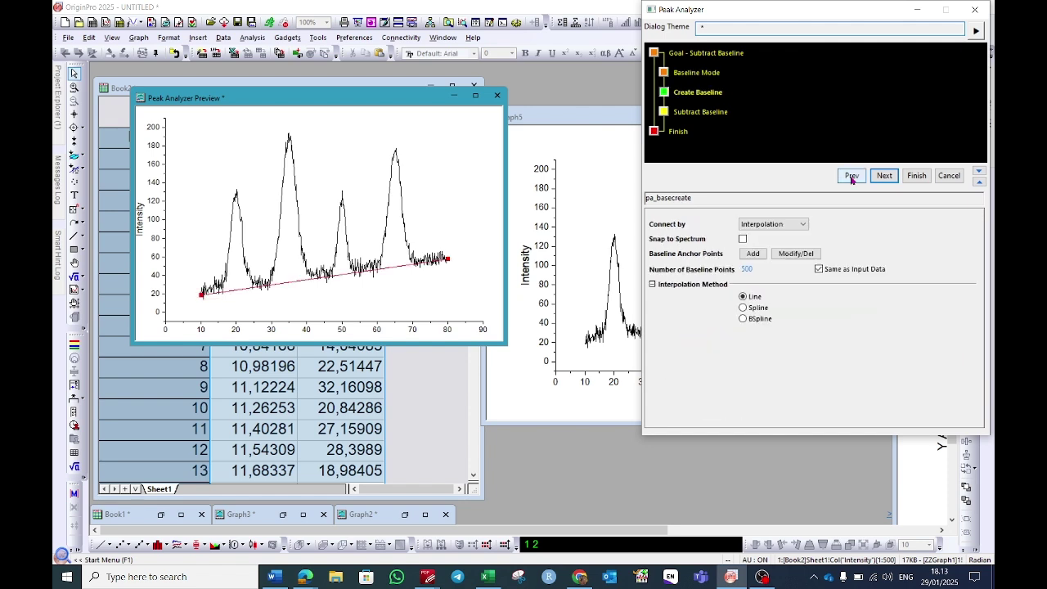
click(852, 177)
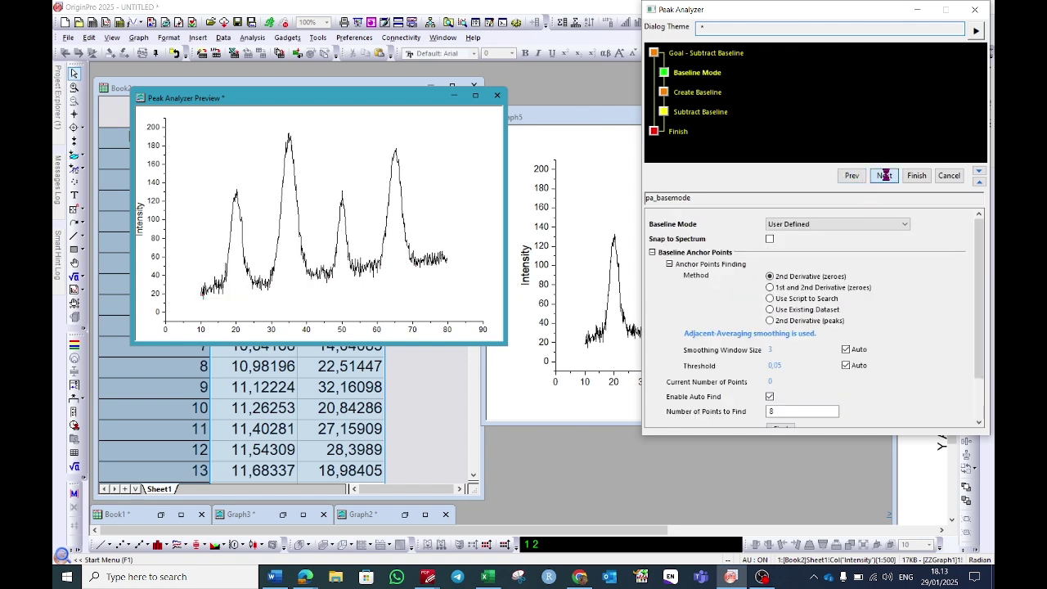
click(885, 176)
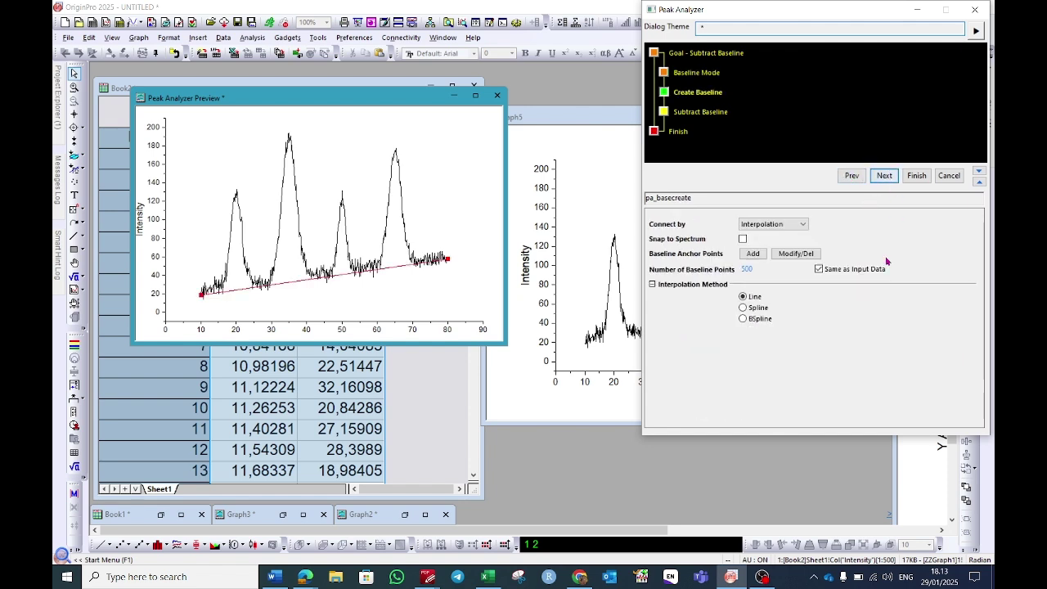
Place 12 baseline anchor points along the spectrum's valleys before, between and after the four peaks
click(754, 254)
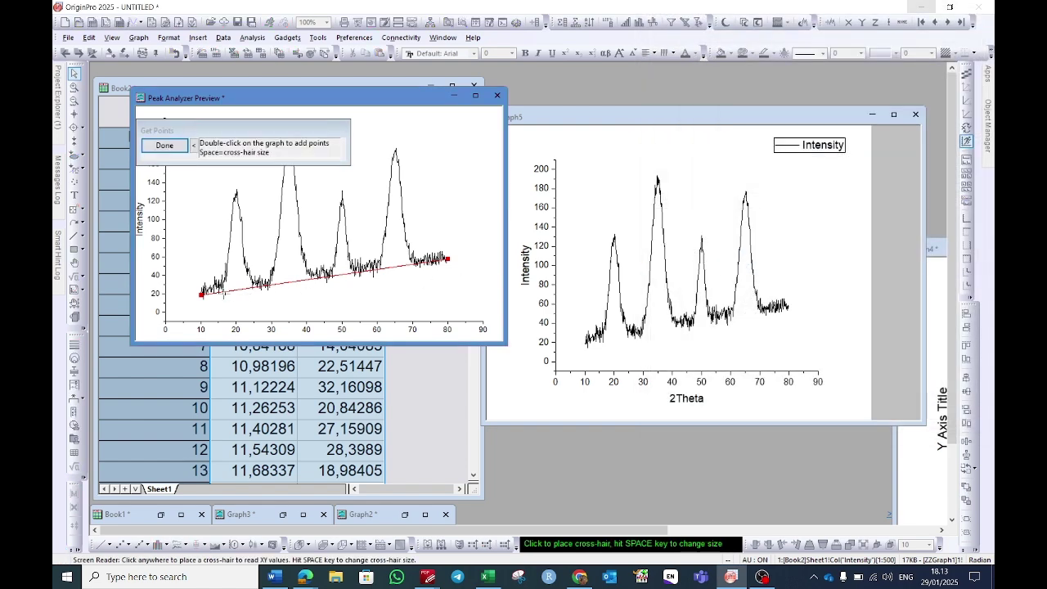
double_click(219, 295)
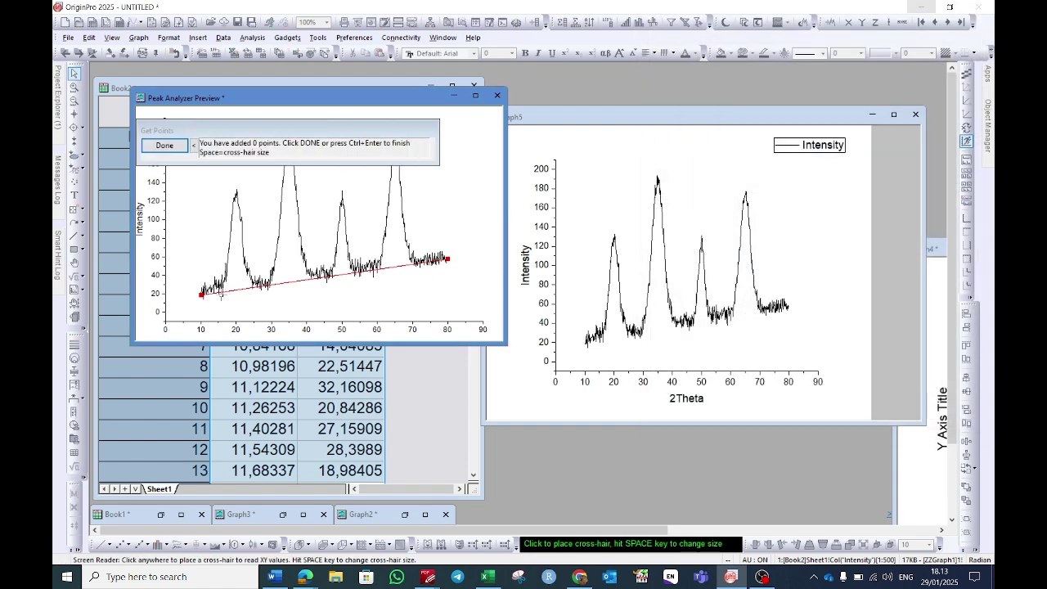
double_click(256, 292)
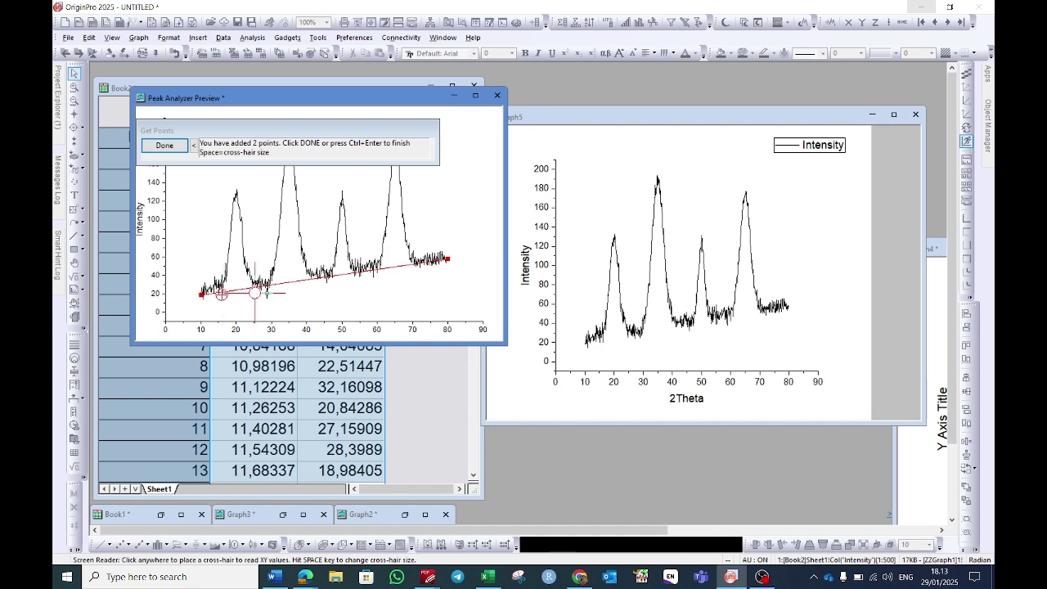
double_click(266, 293)
double_click(311, 280)
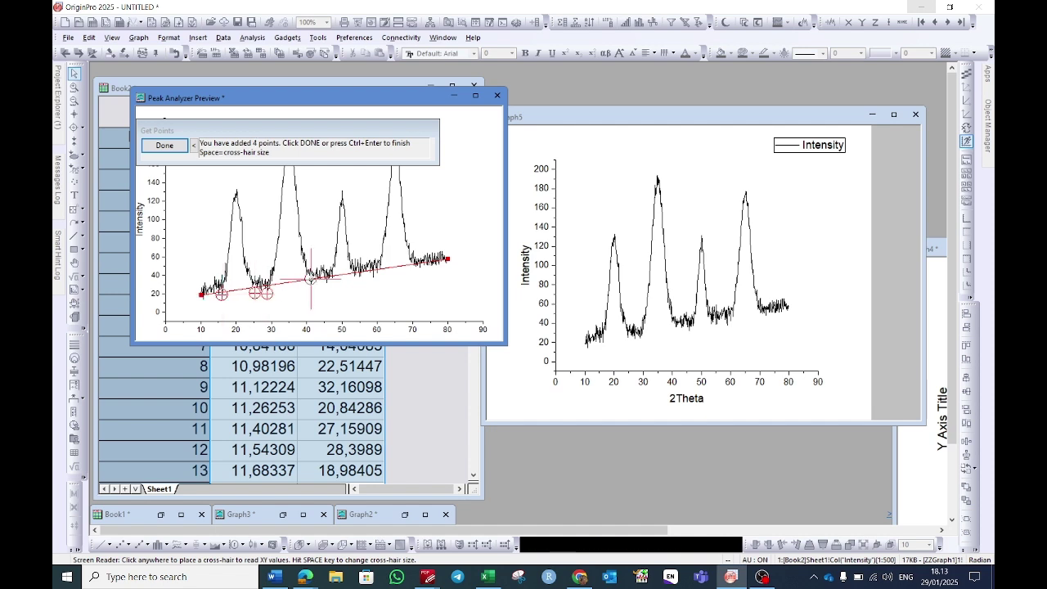
double_click(323, 283)
double_click(333, 282)
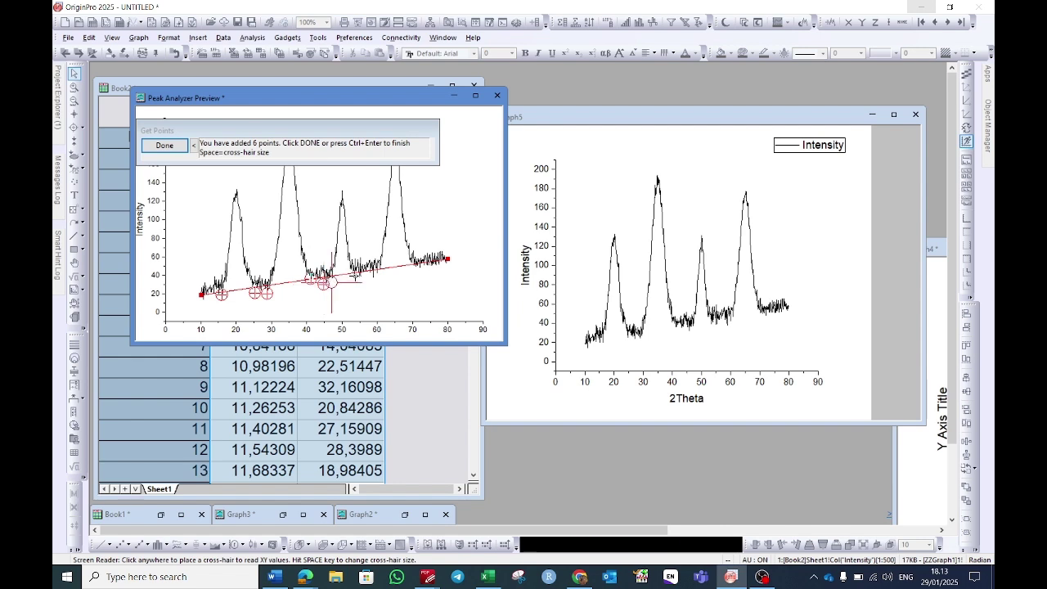
double_click(354, 278)
double_click(367, 278)
double_click(381, 276)
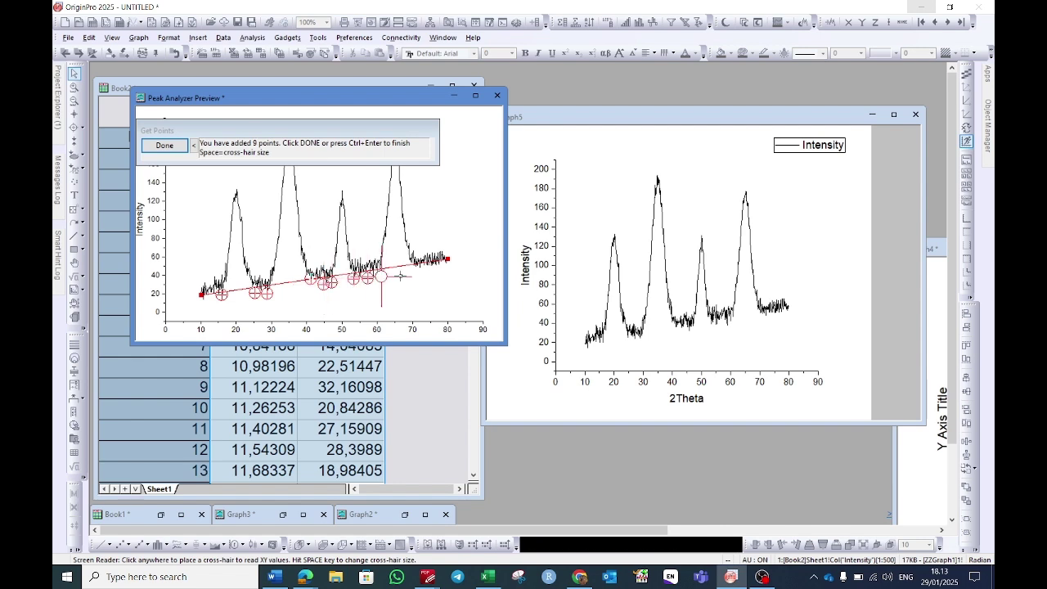
double_click(416, 270)
double_click(428, 268)
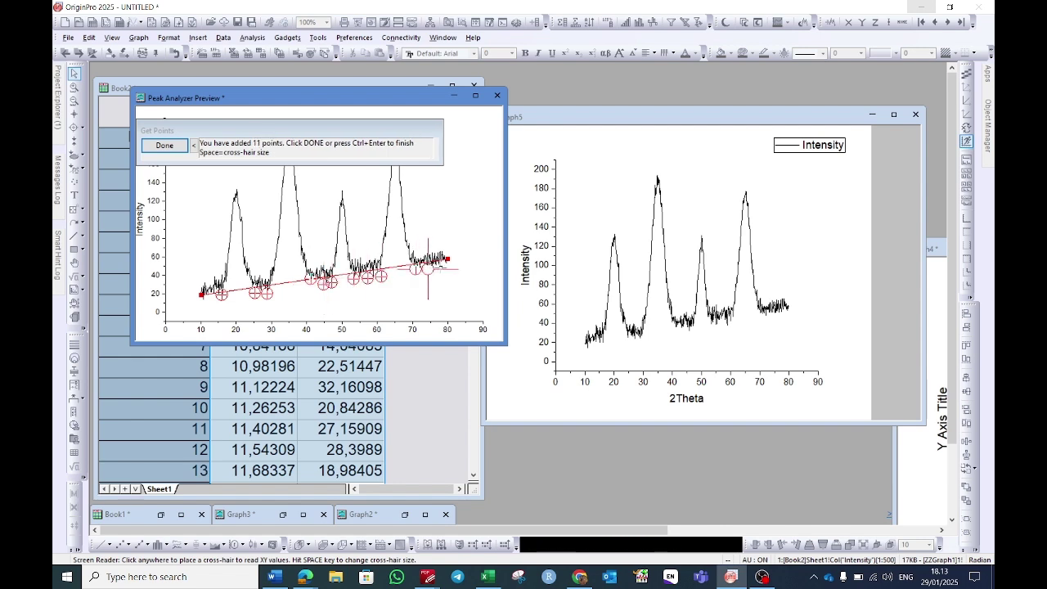
double_click(442, 267)
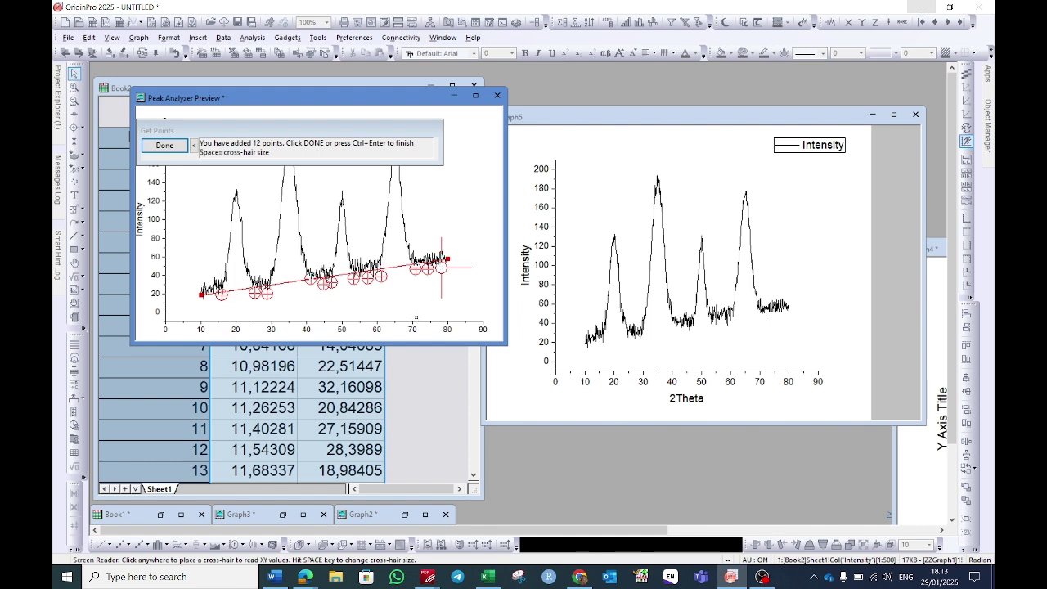
click(177, 148)
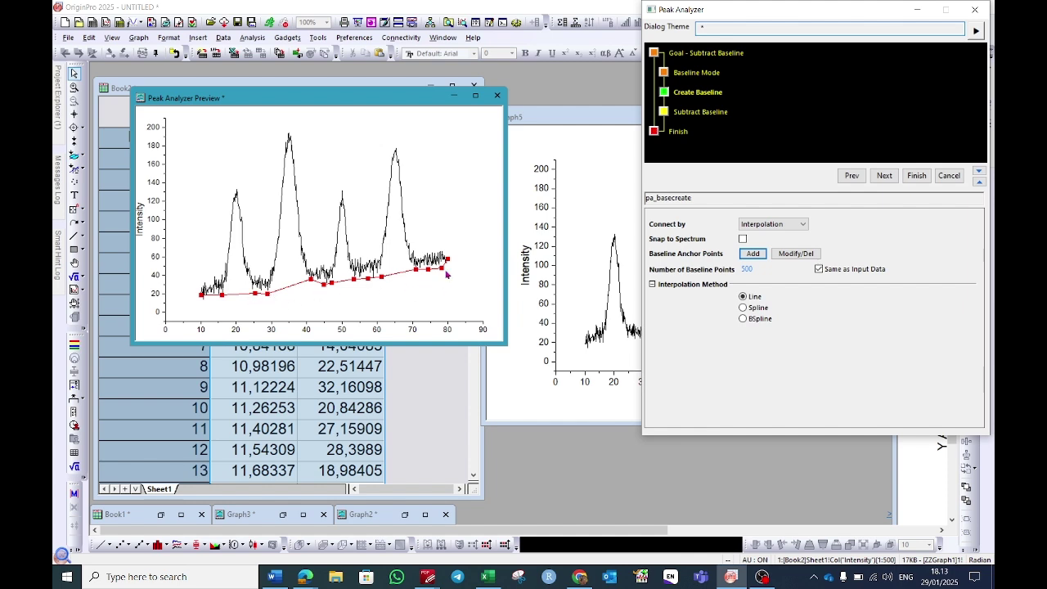
Lower the first and last baseline anchors and shift those near 2Theta 40 and 58
click(797, 253)
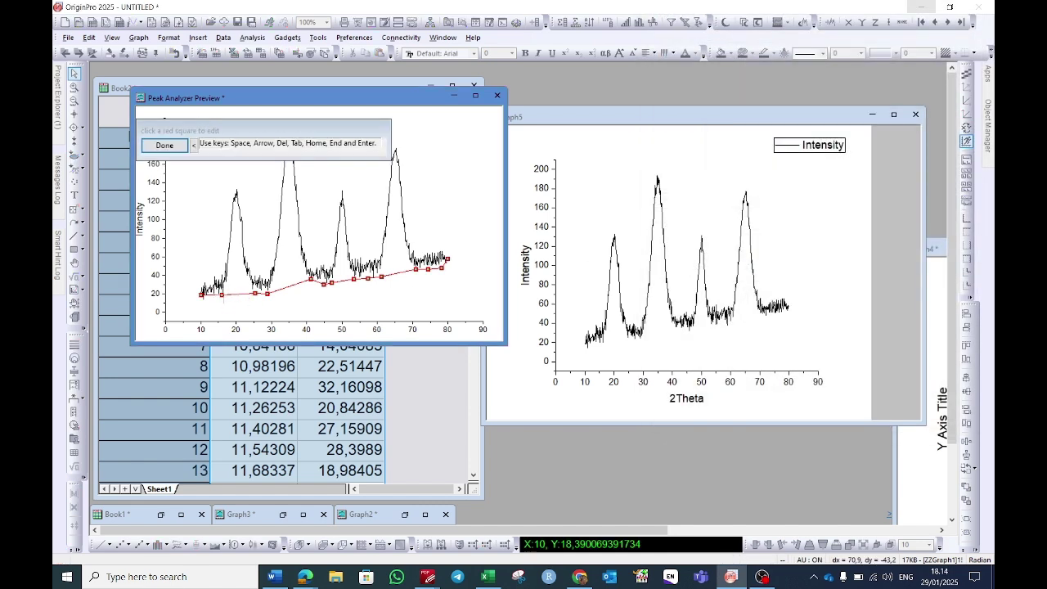
click(201, 294)
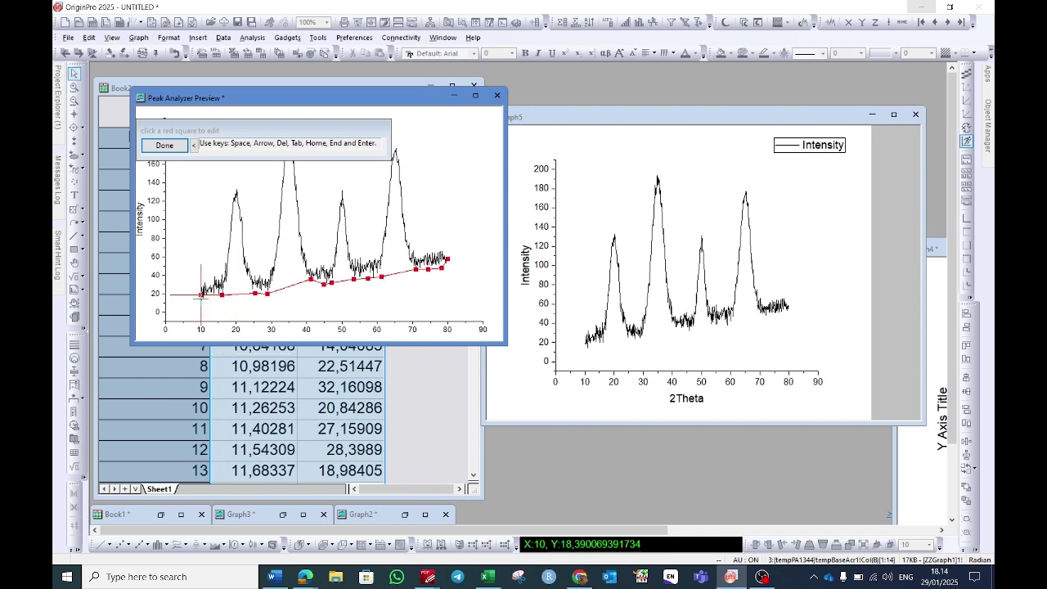
drag(201, 295, 252, 314)
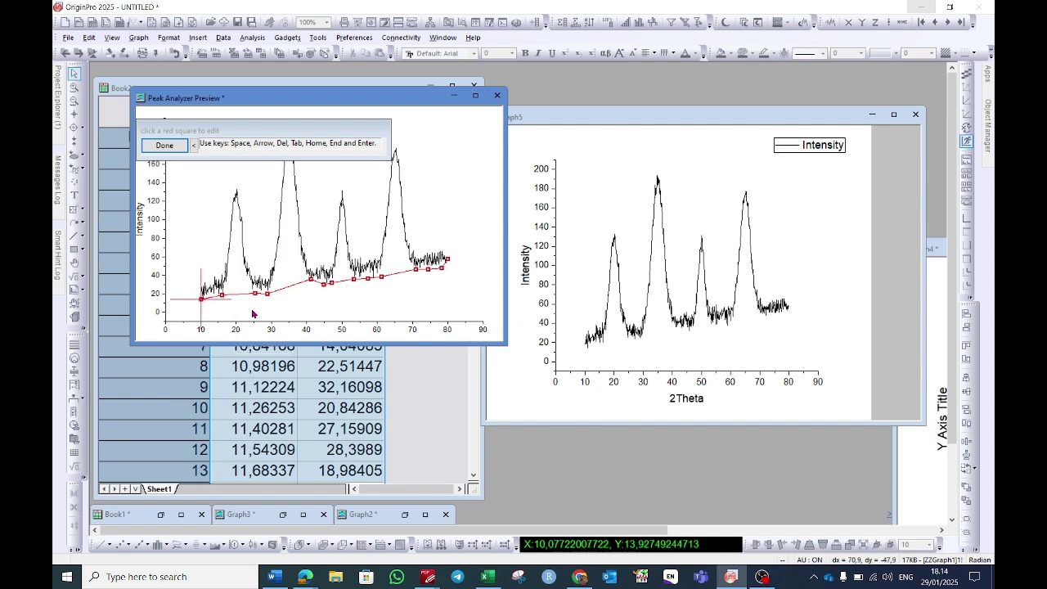
click(314, 287)
drag(311, 279, 372, 279)
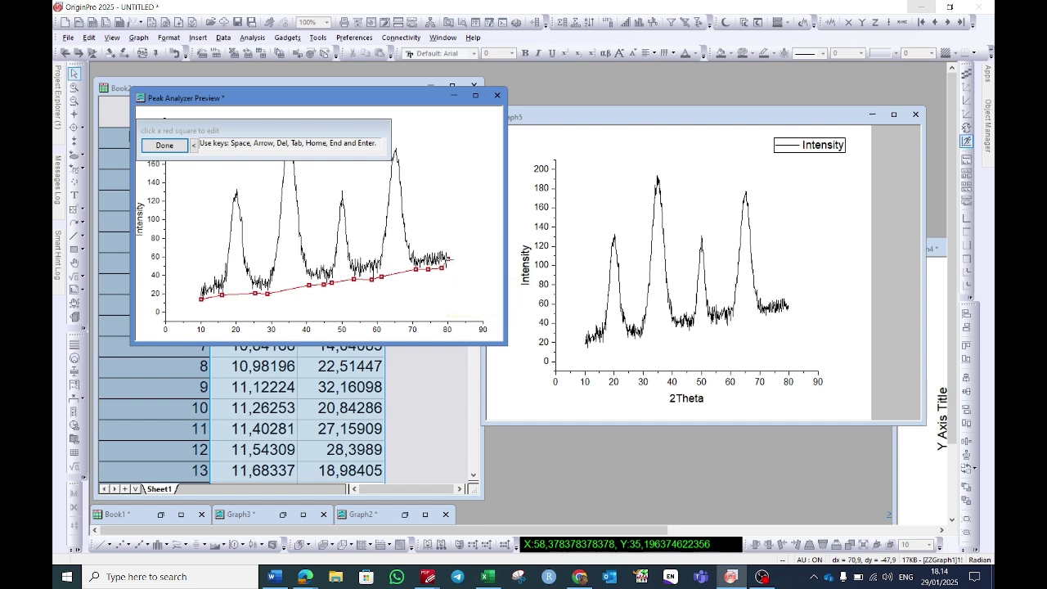
drag(446, 260, 448, 271)
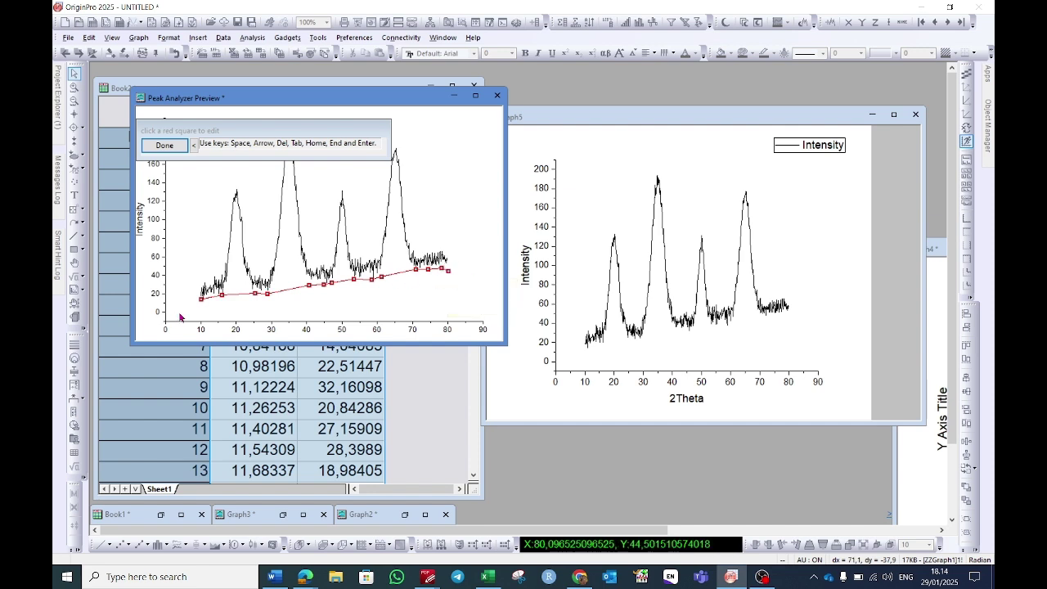
click(163, 145)
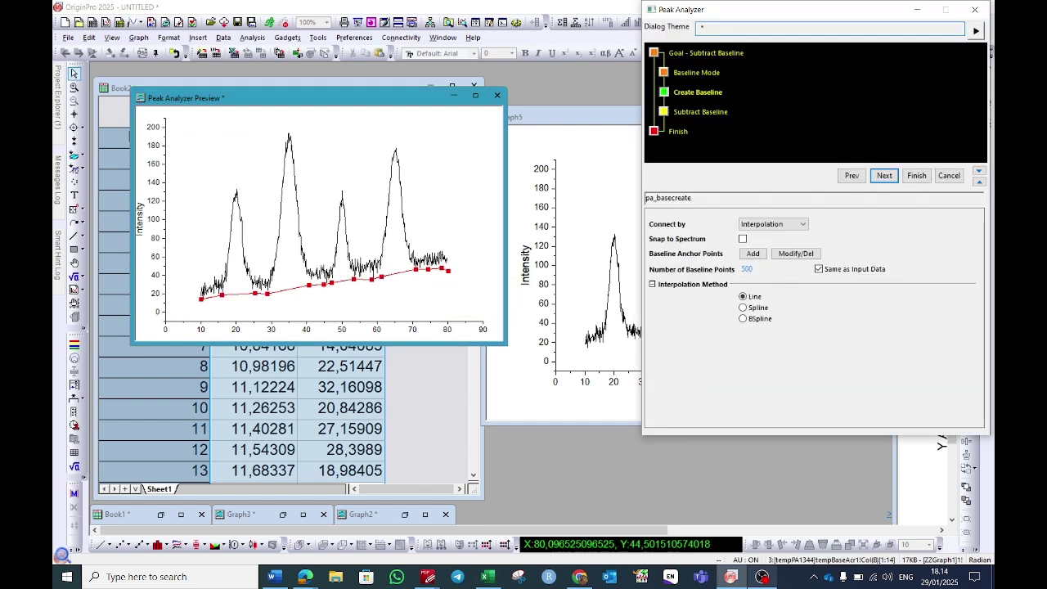
Output the baseline as new XY data and finish the baseline subtraction
click(885, 176)
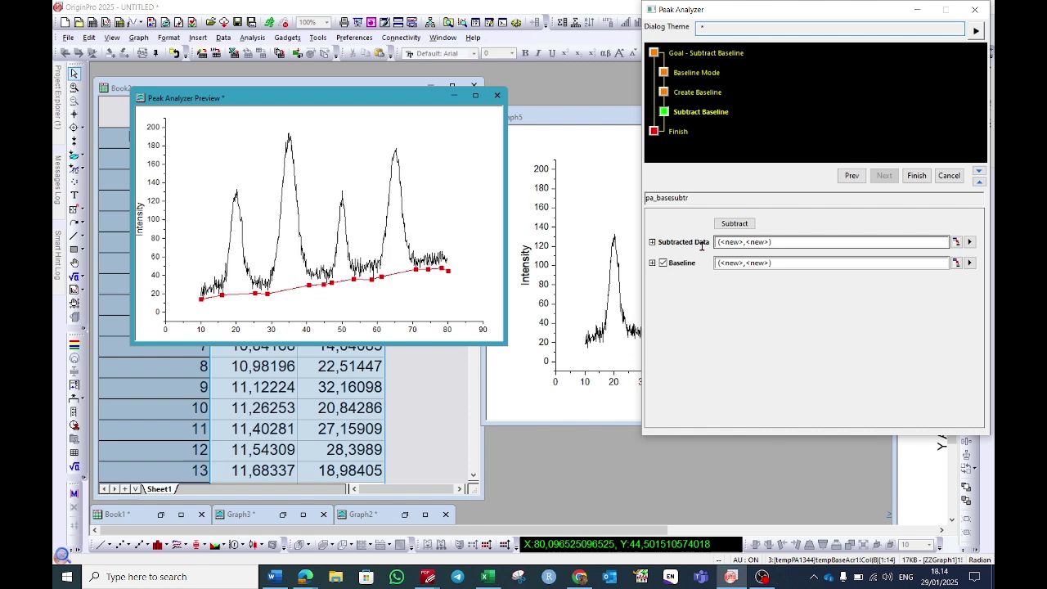
click(970, 242)
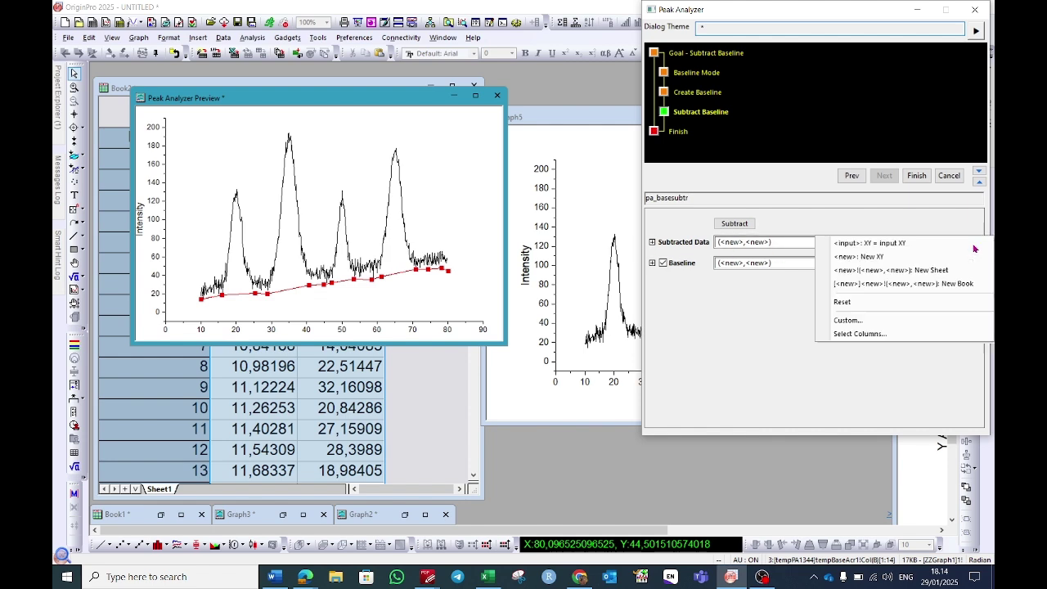
click(900, 258)
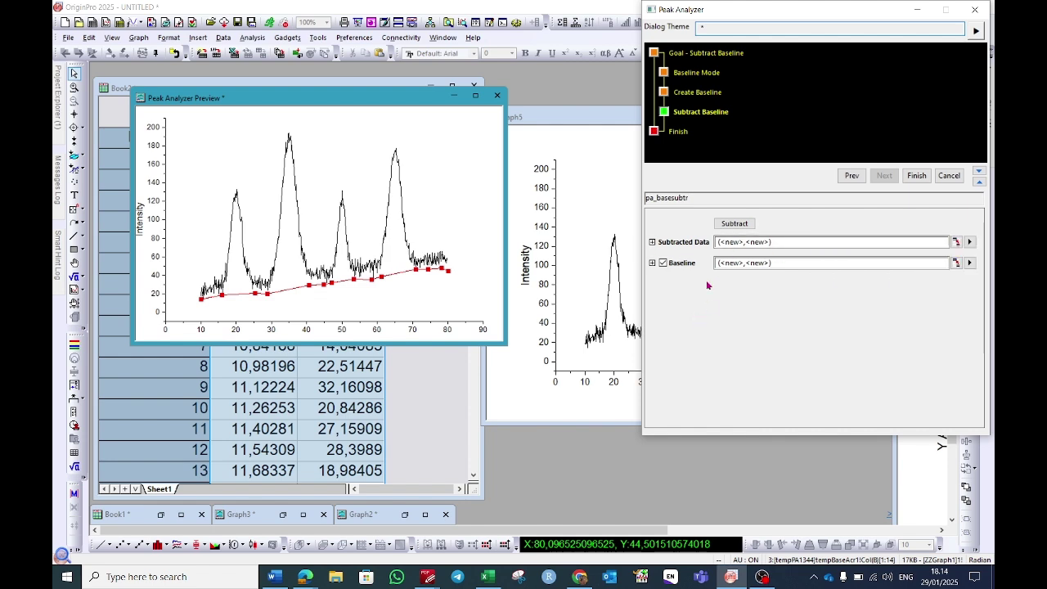
click(917, 176)
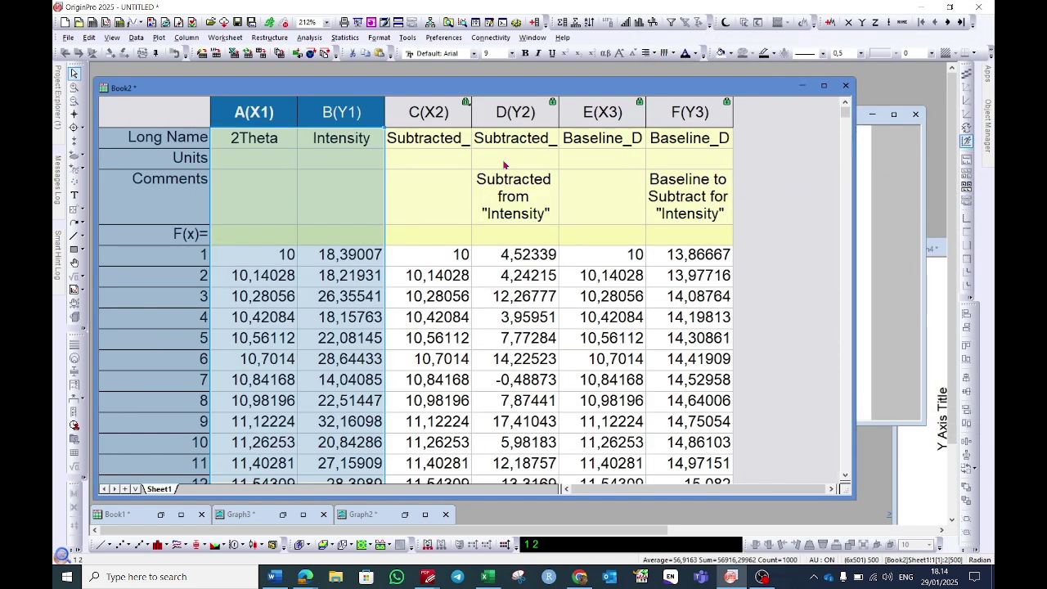
Autofit columns C and D, then select Subtracted_Data X1 and Subtracted_Data Y1
double_click(471, 112)
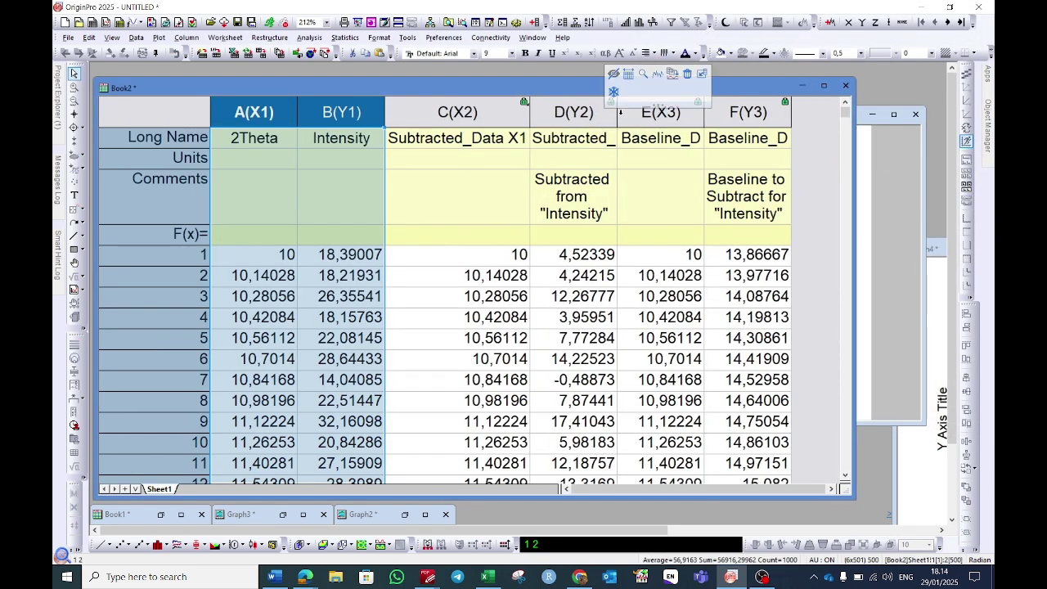
click(490, 141)
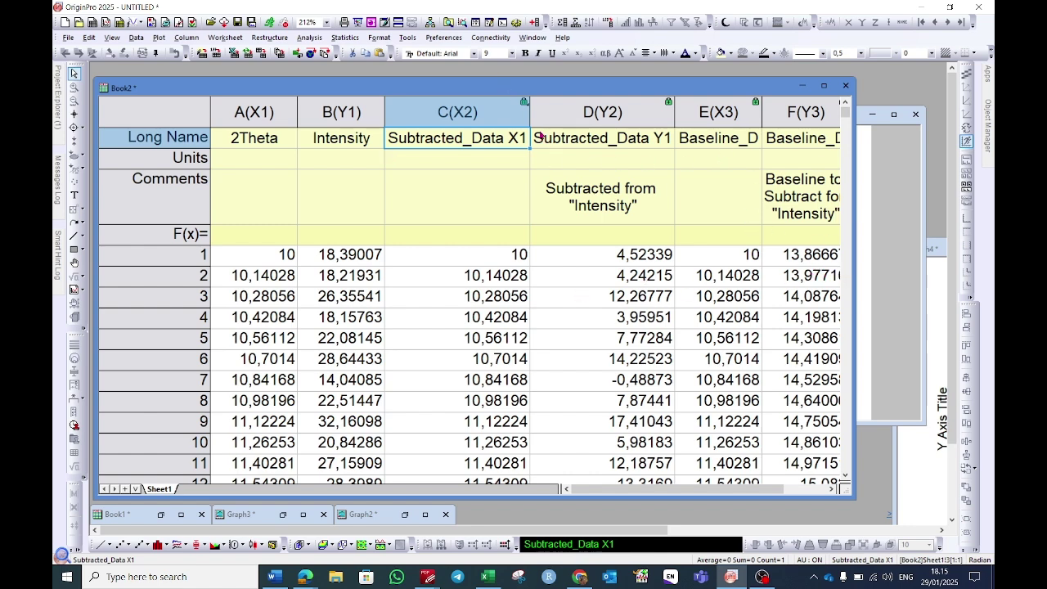
click(434, 112)
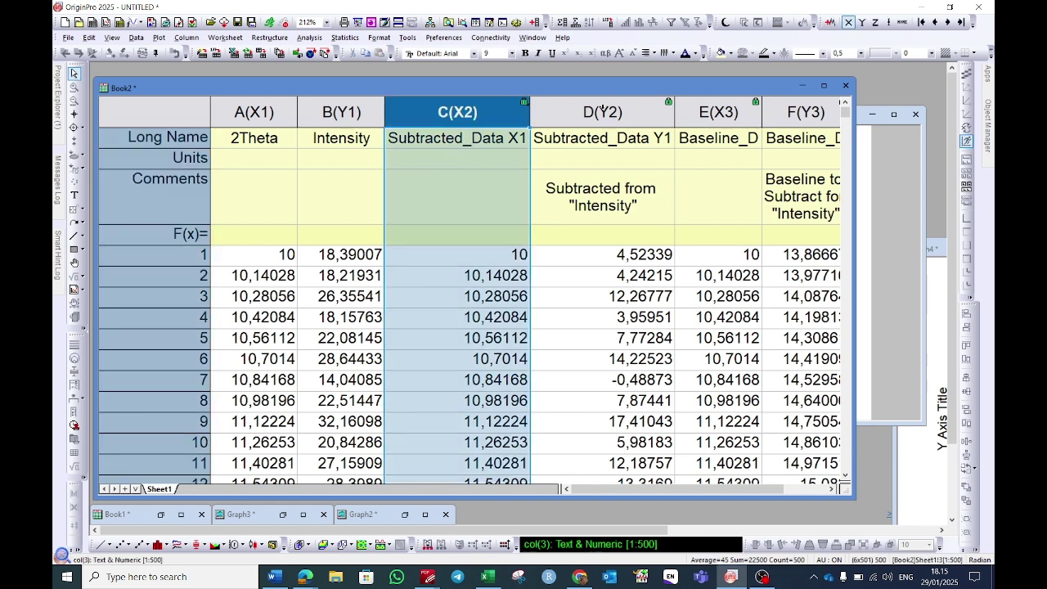
shift+click(603, 112)
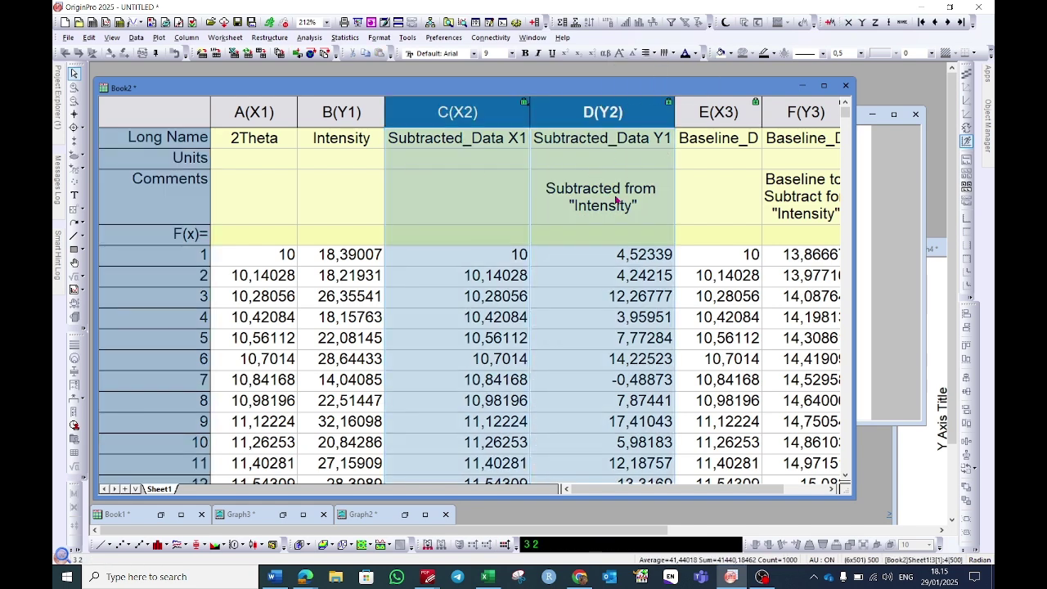
Plot Subtracted_Data Y1 vs X1 as Graph6, enlarge it, and place it beside Graph5
click(102, 544)
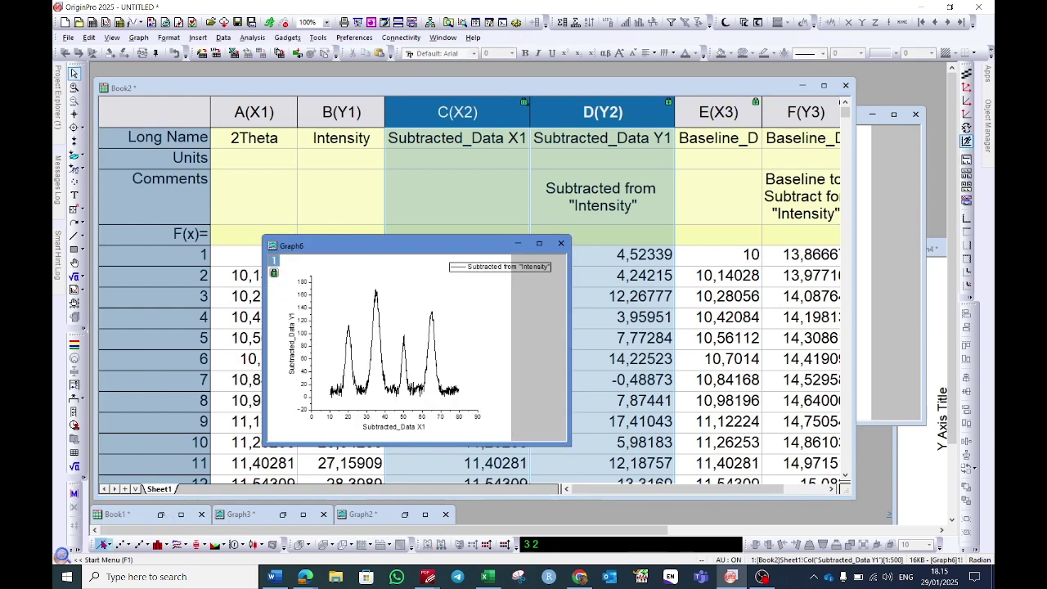
drag(394, 244, 261, 117)
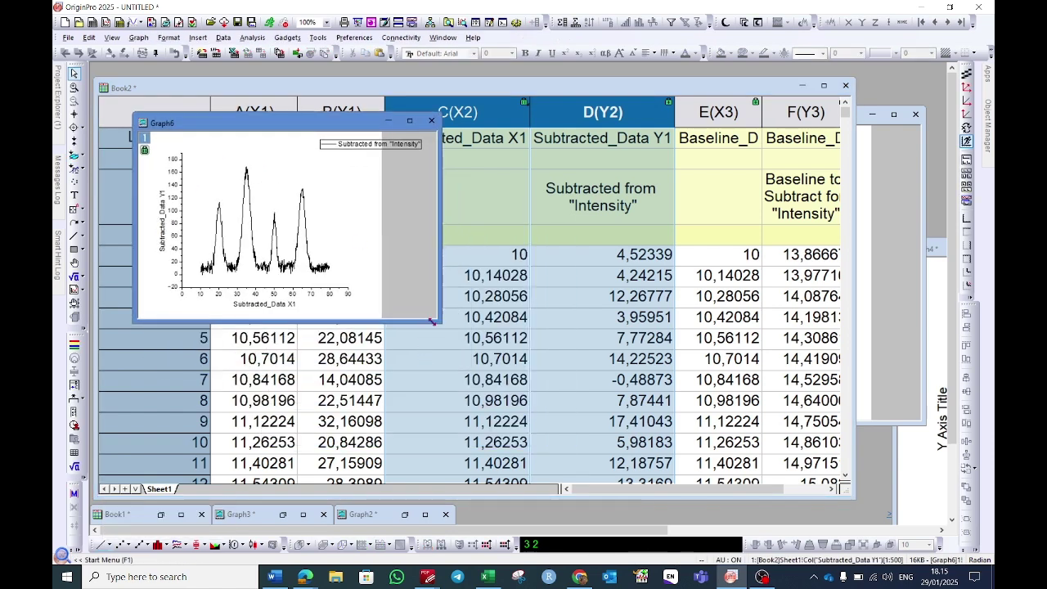
drag(436, 322, 527, 414)
click(892, 209)
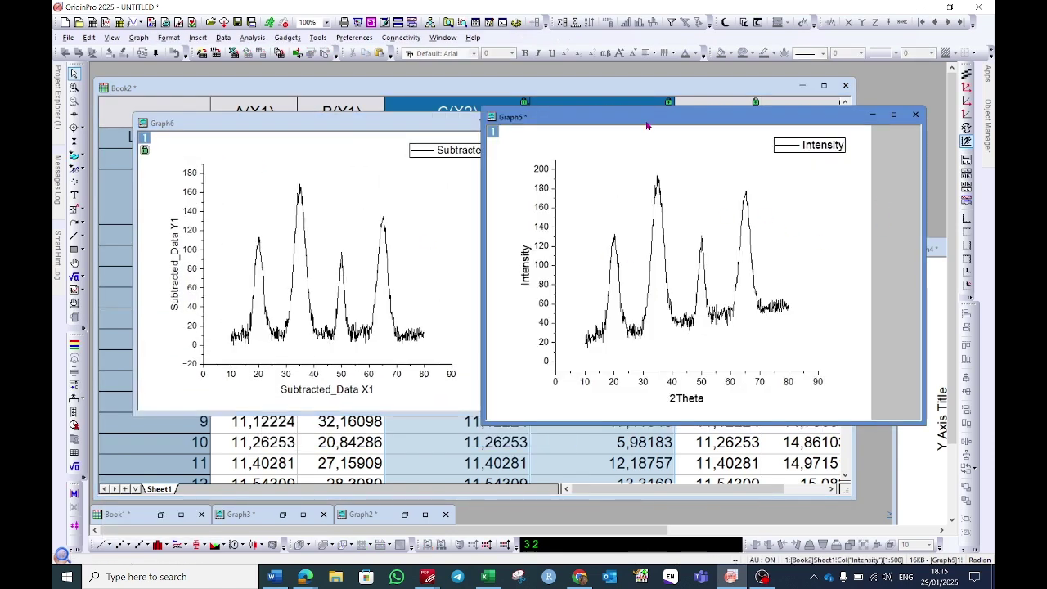
drag(646, 125, 697, 120)
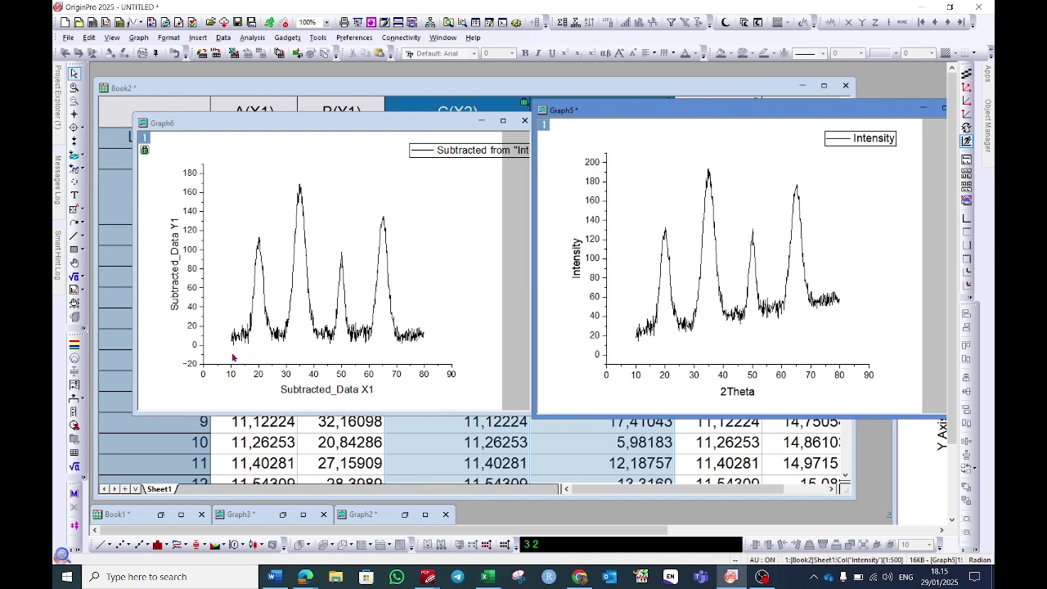
click(376, 262)
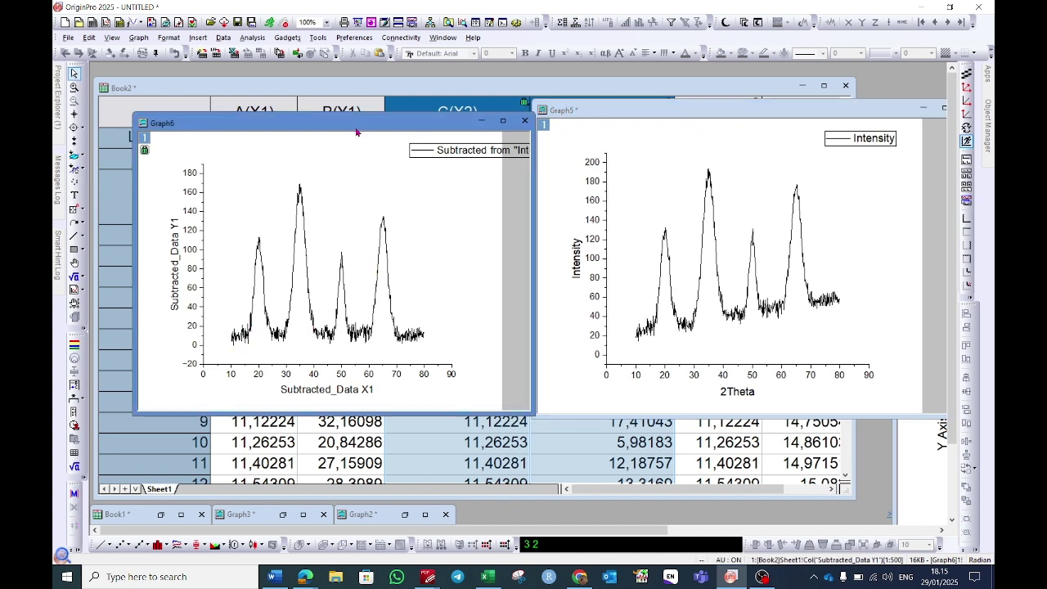
Open the Smooth dialog, keep Savitzky-Golay as method, and select the Points of Window value
click(252, 37)
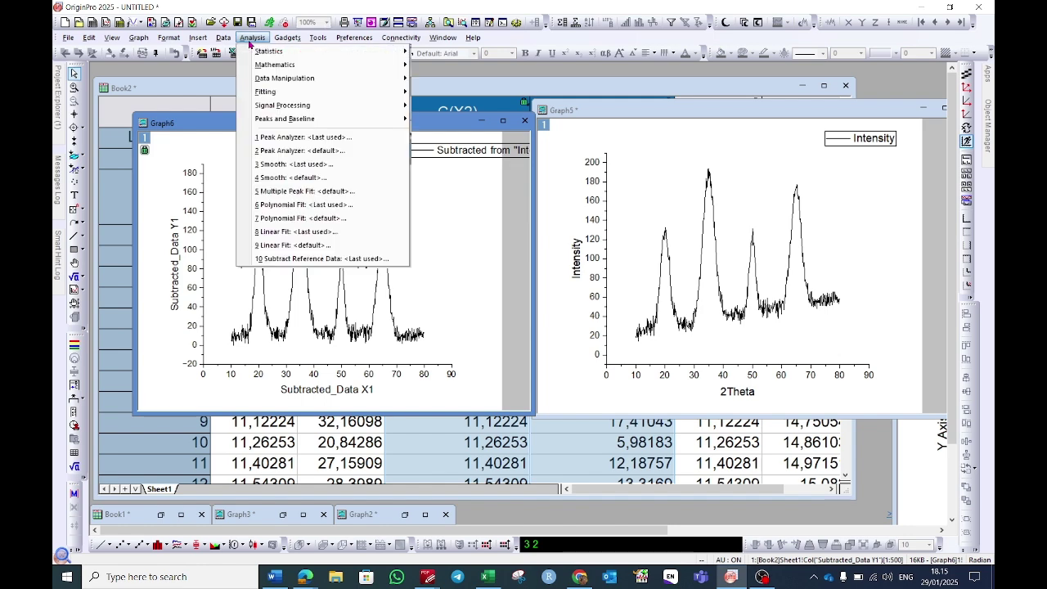
mouse_move(304, 106)
mouse_move(472, 109)
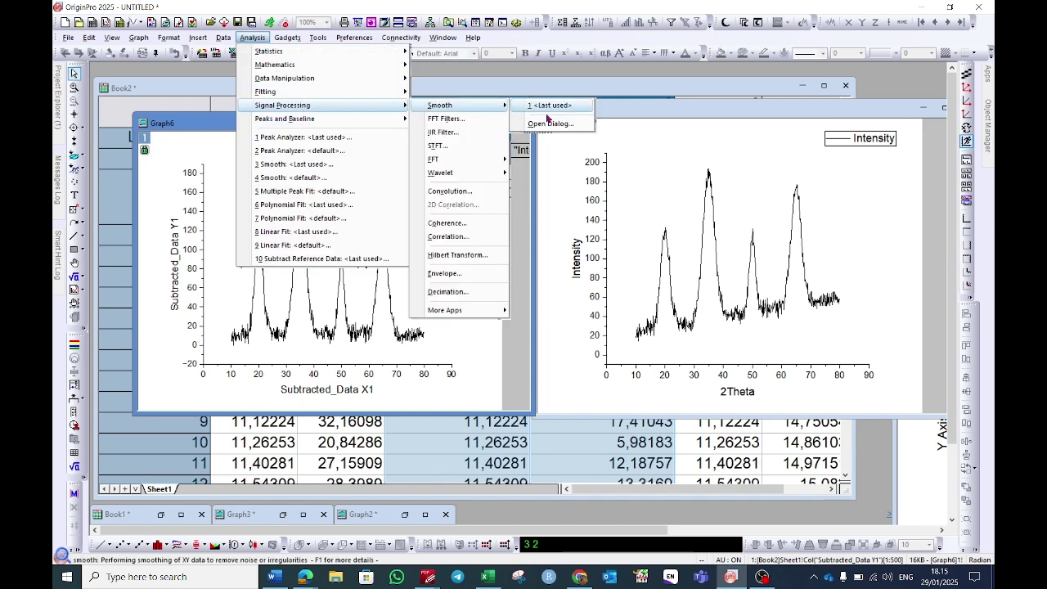
click(549, 124)
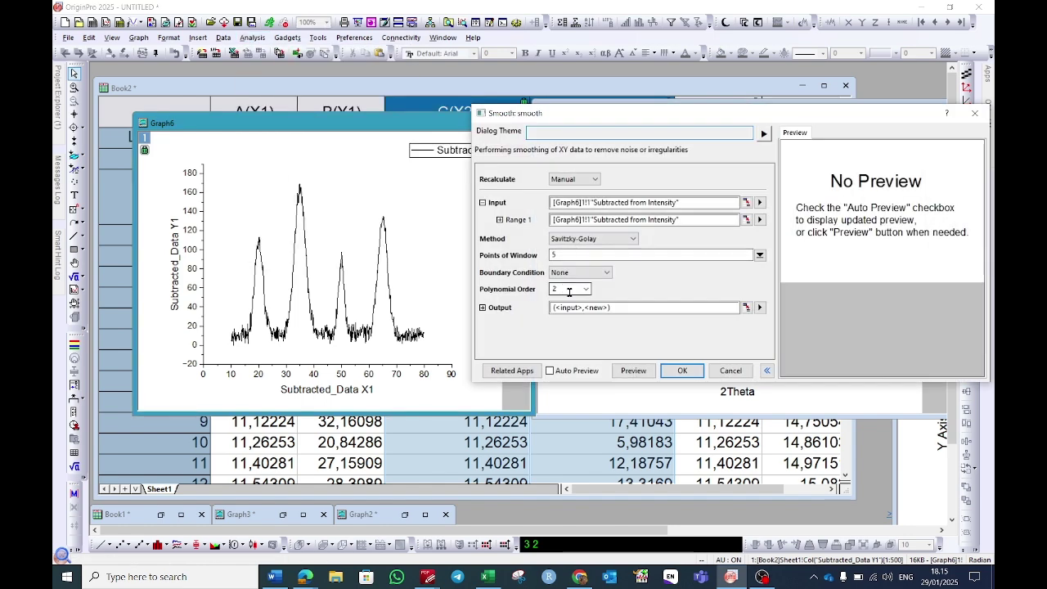
click(594, 238)
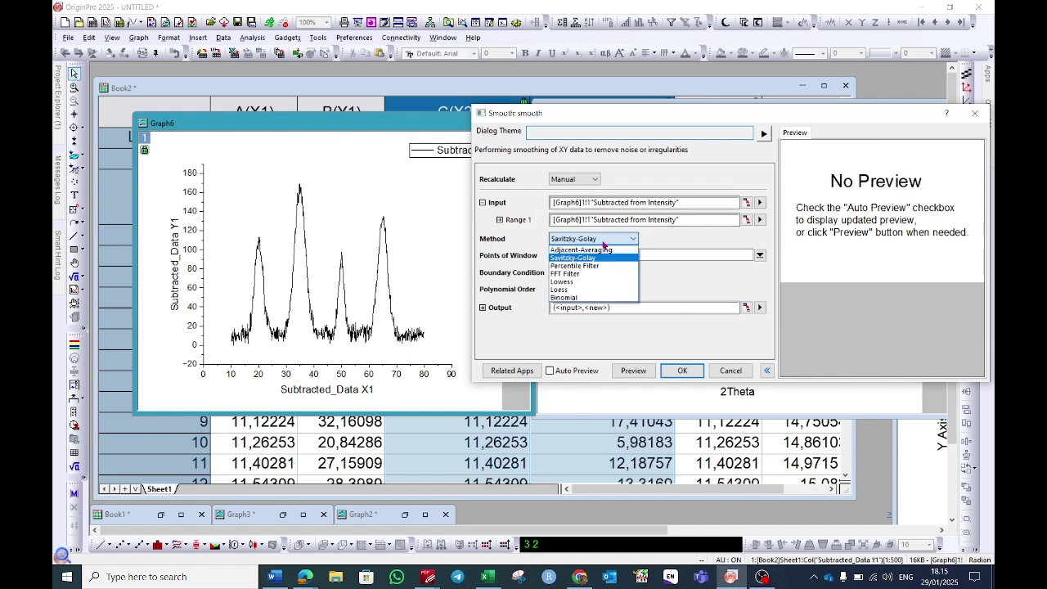
click(516, 281)
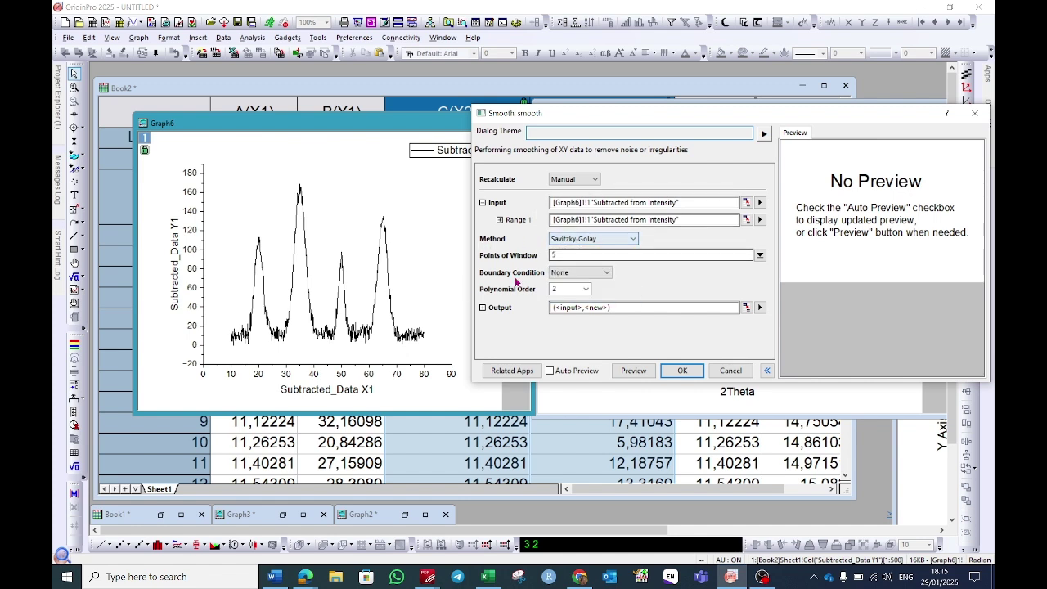
double_click(584, 257)
Apply Savitzky-Golay smoothing with a 25-point window to the subtracted curve
text(2)
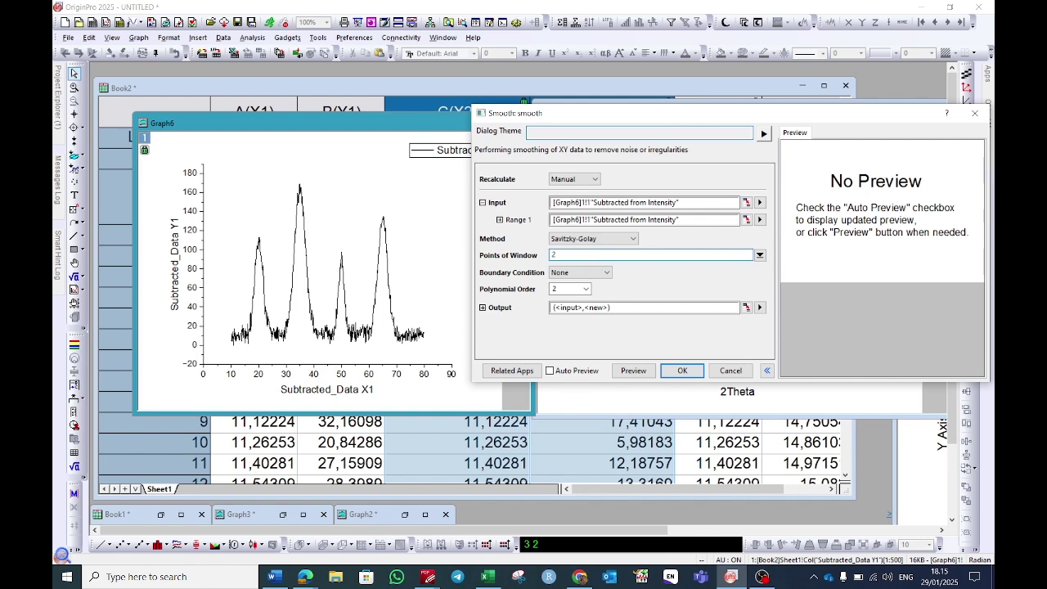
click(682, 371)
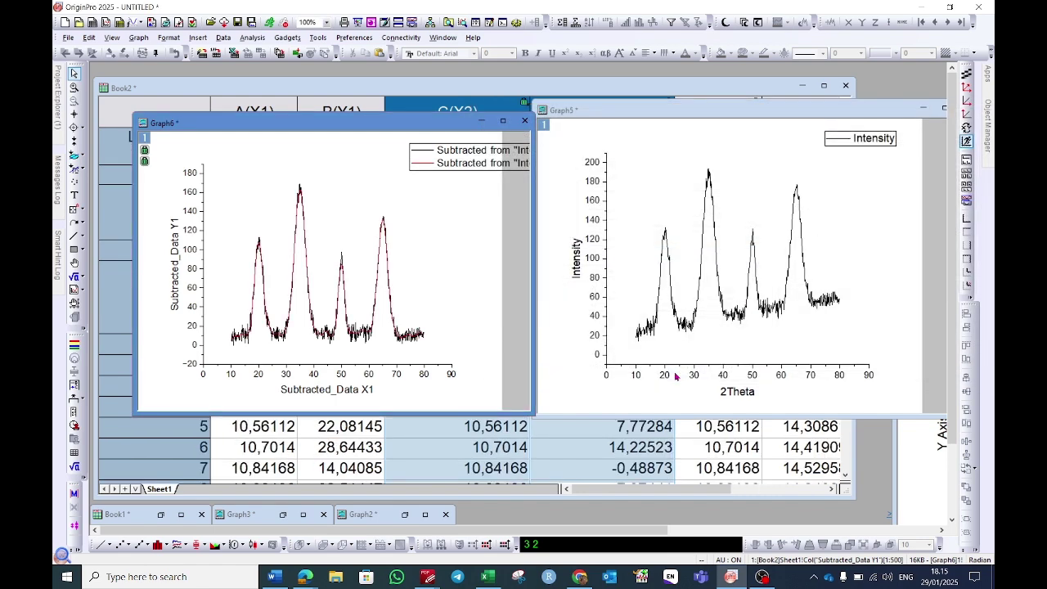
click(923, 107)
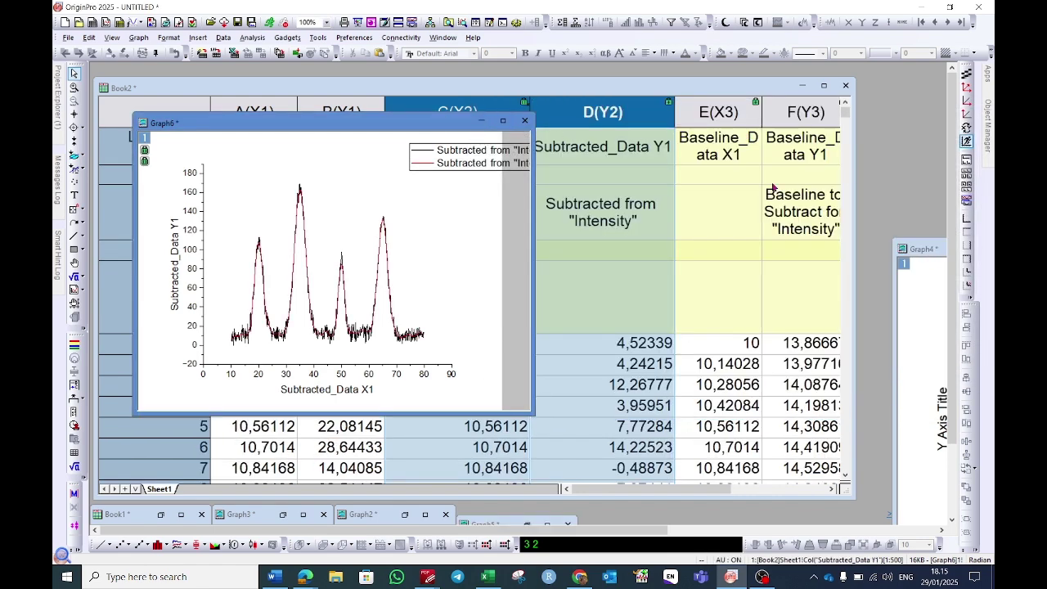
Widen Book2 and select X column C together with smoothed column H
drag(854, 170, 947, 170)
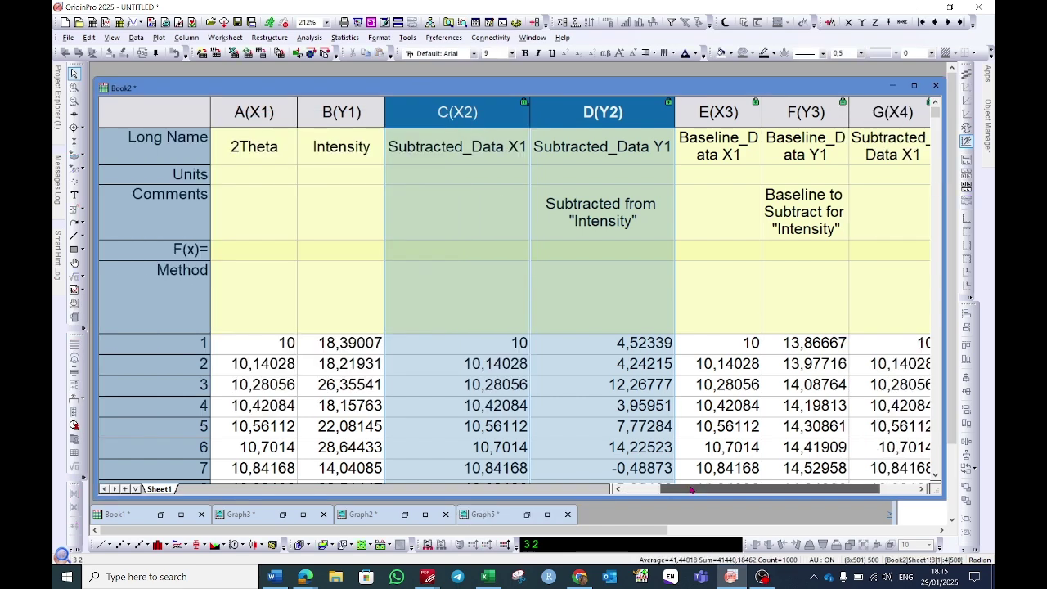
drag(751, 488, 825, 489)
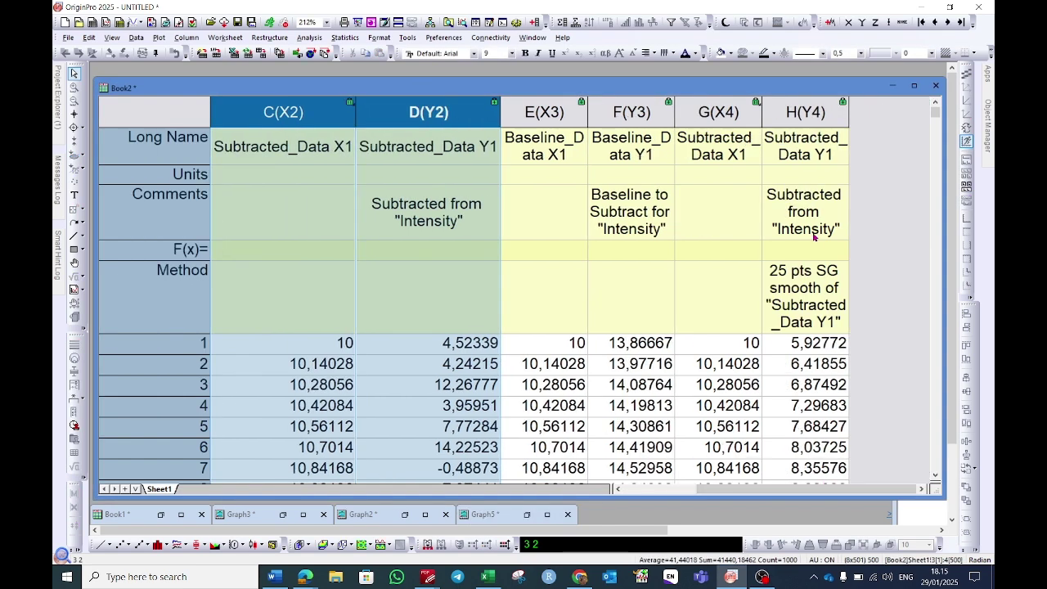
click(321, 102)
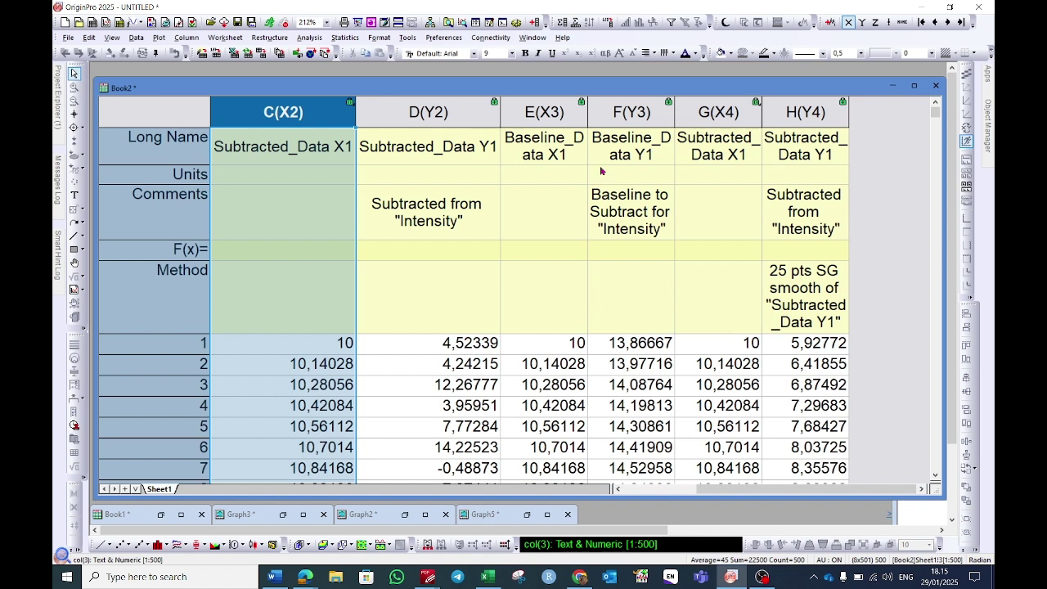
ctrl+click(813, 98)
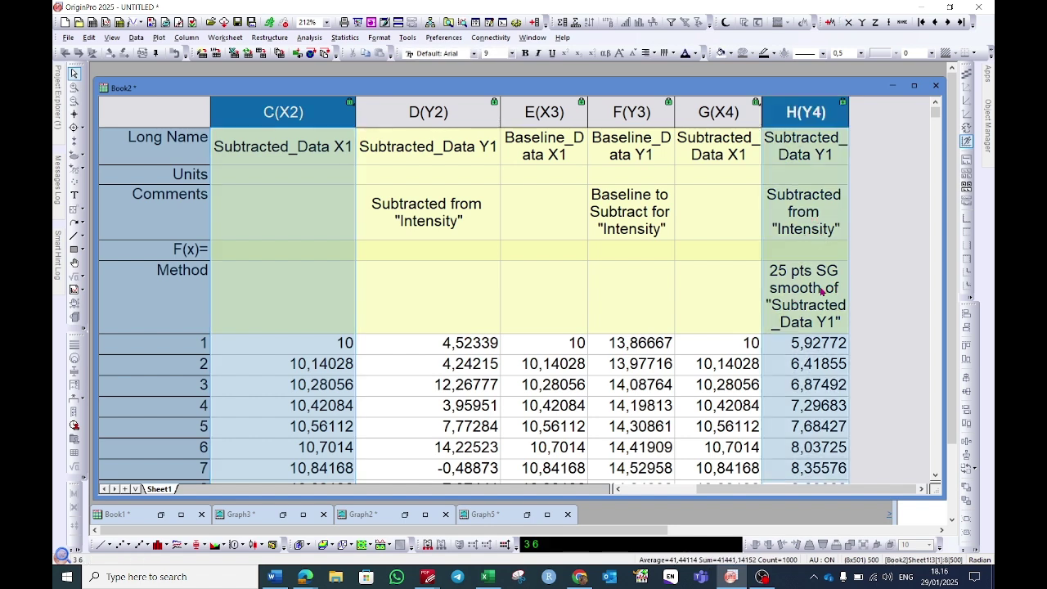
Plot the smoothed curve as line graph Graph7 at upper left, with restored Graph5 to its right
click(101, 544)
drag(459, 323, 308, 90)
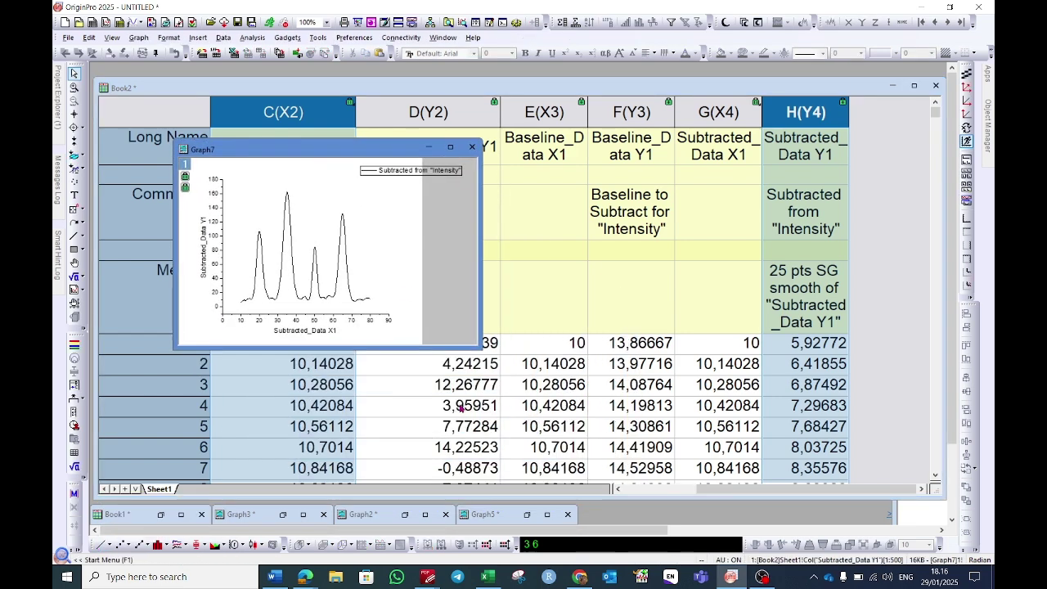
click(527, 514)
drag(658, 114, 626, 112)
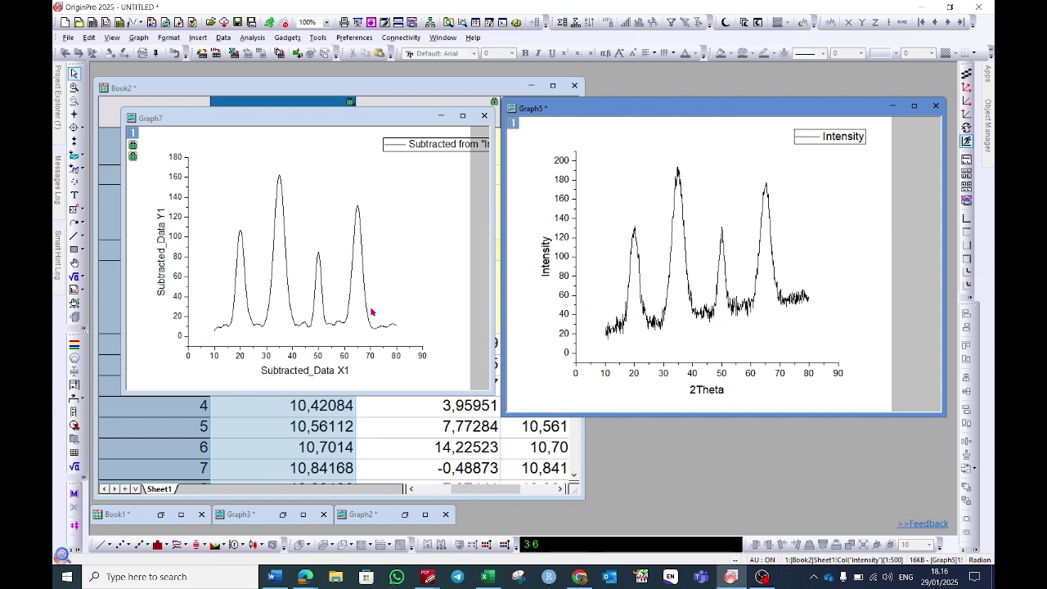
click(299, 182)
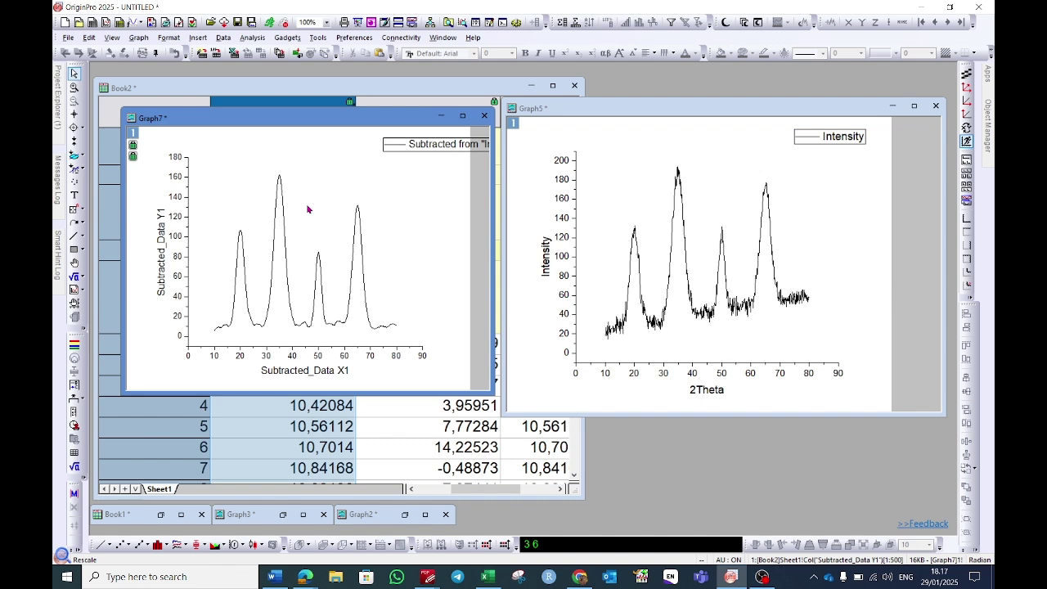
Rename Graph7's Y axis title to 'Intensity' and its X axis title to '2 Theta'
double_click(161, 250)
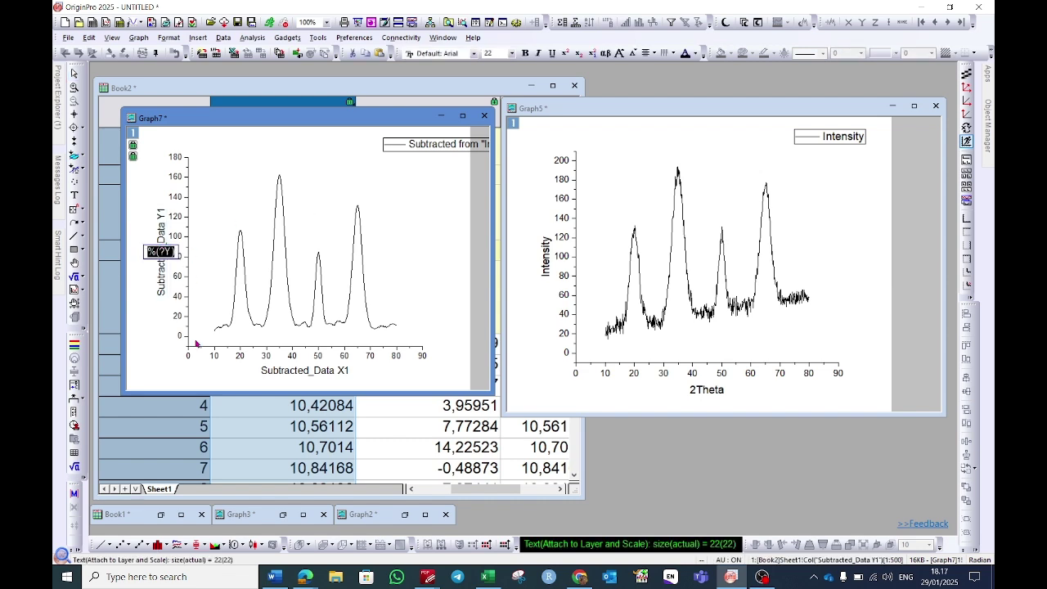
text(Intensity)
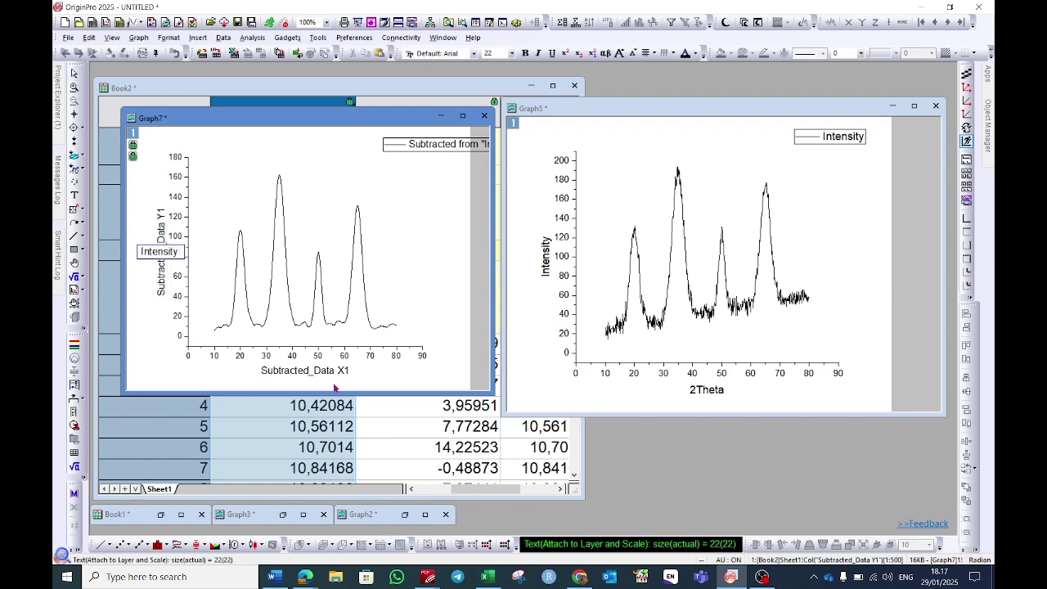
double_click(319, 372)
text(2 Theta)
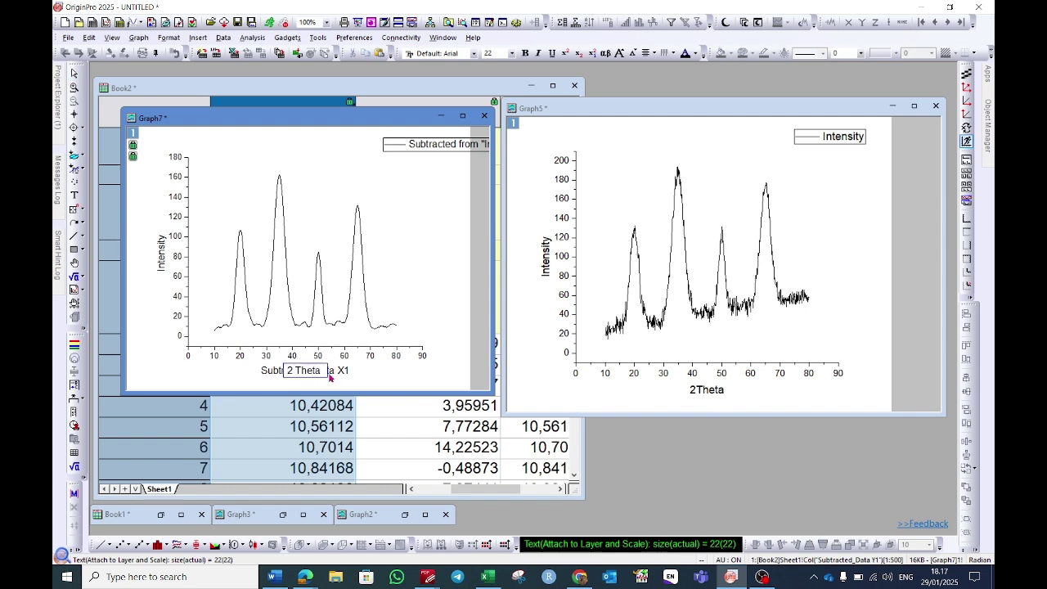
click(420, 378)
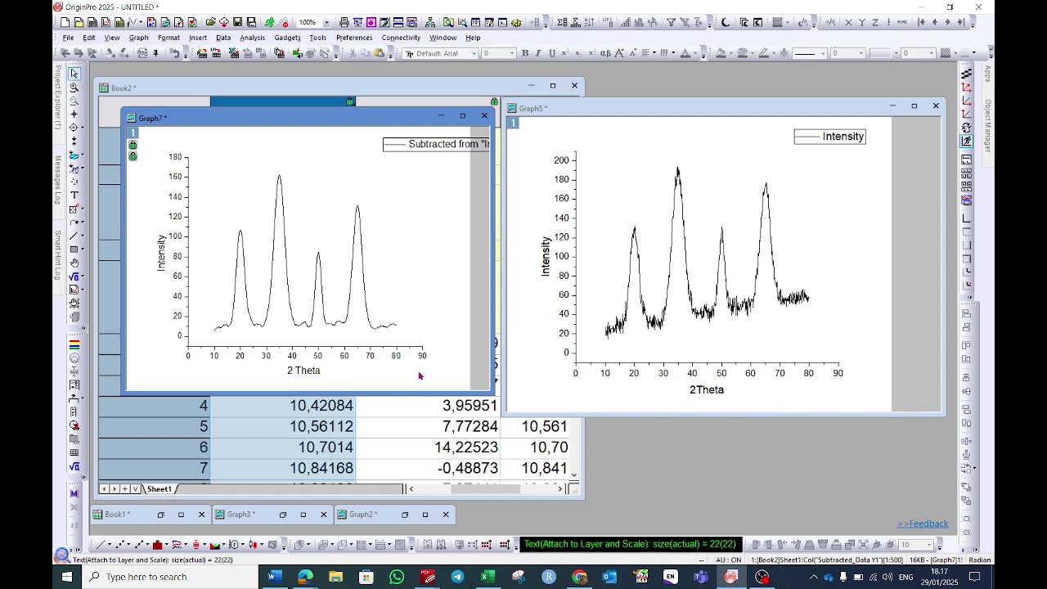